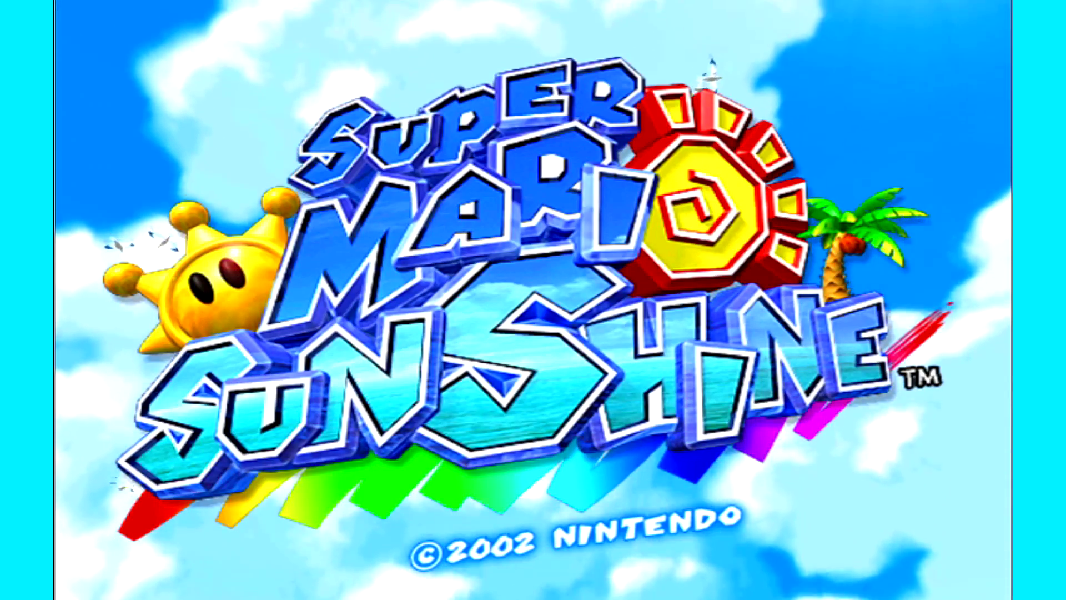
Step: Skip the Super Mario Sunshine title screen and begin play on save slot B
key(Return)
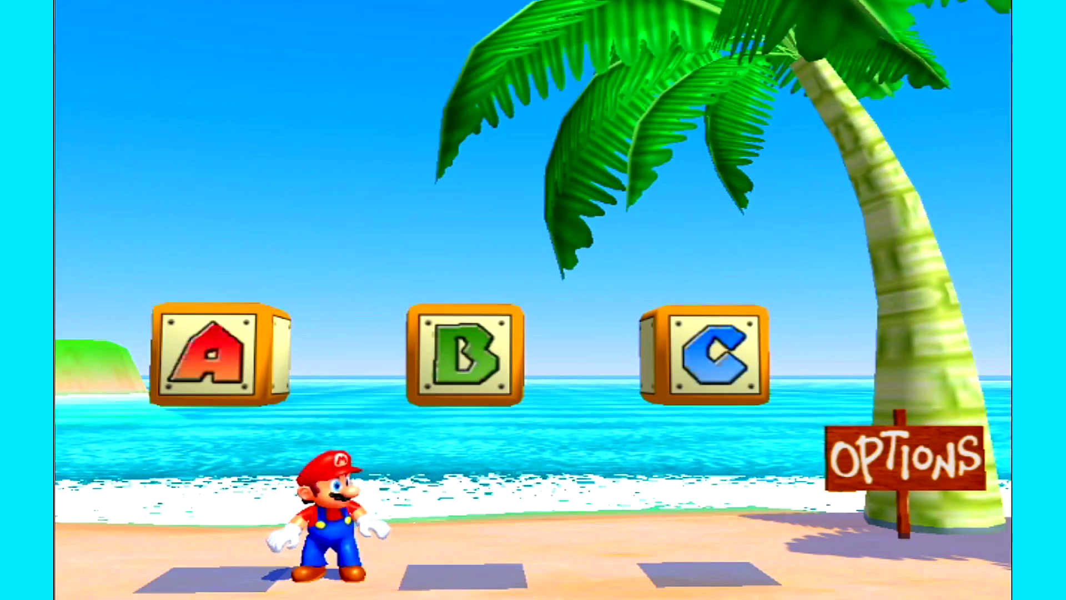
key(Return)
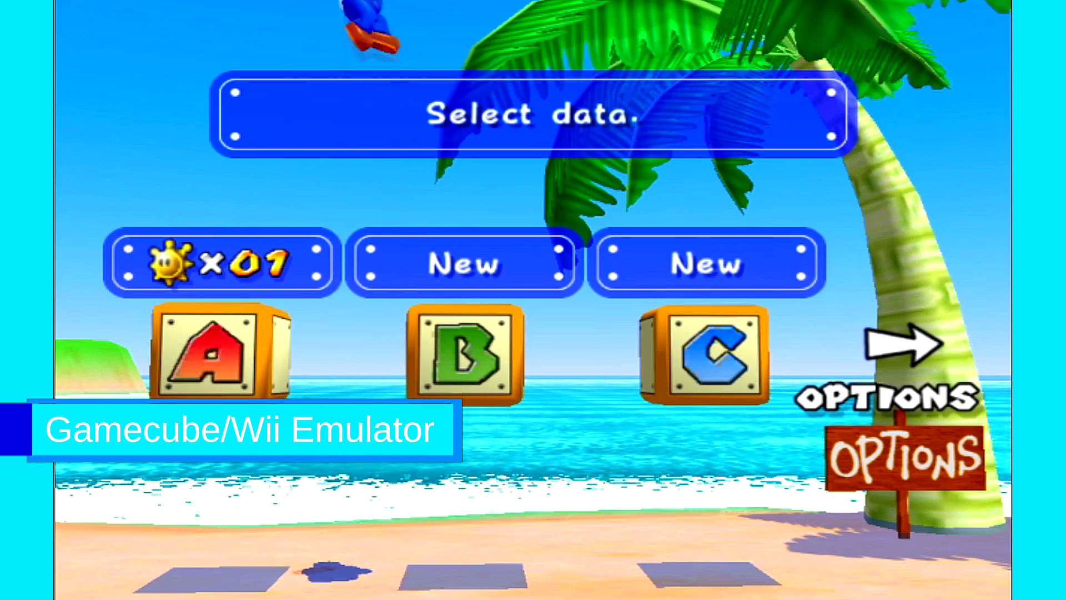
key(Return)
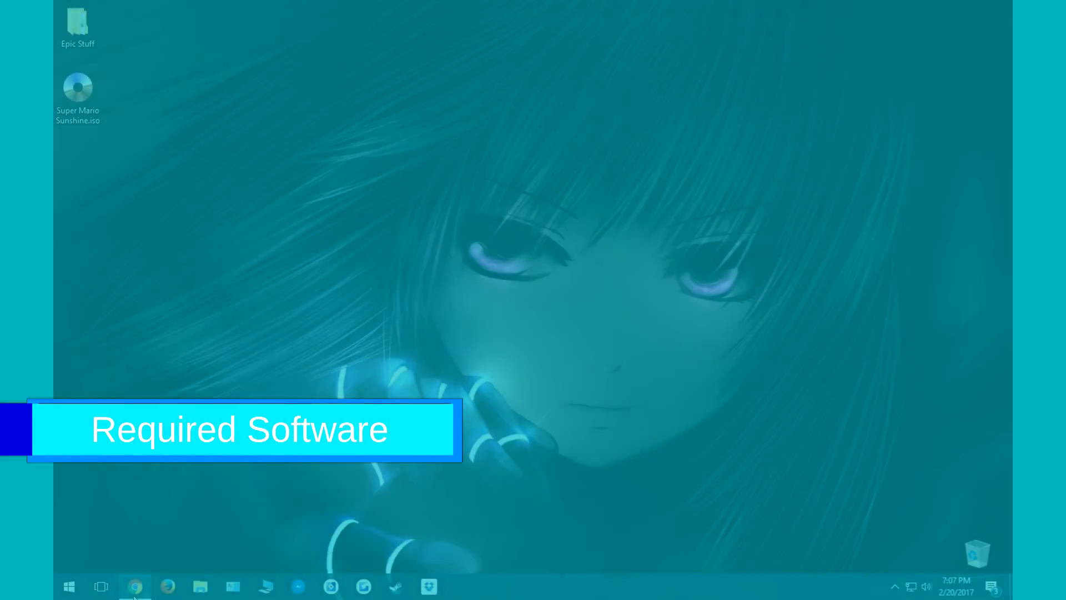
Step: Bring the Chrome window with the 7-Zip download page to the front
click(139, 589)
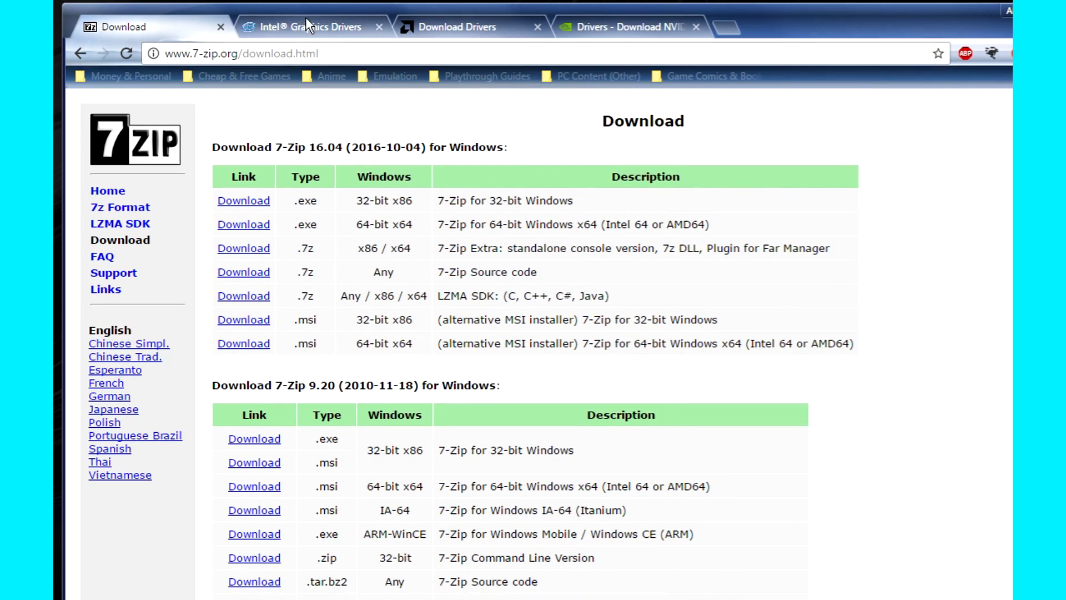
Step: Close the 7-Zip, Intel and AMD tabs so only the NVIDIA Driver Downloads page is open
click(455, 27)
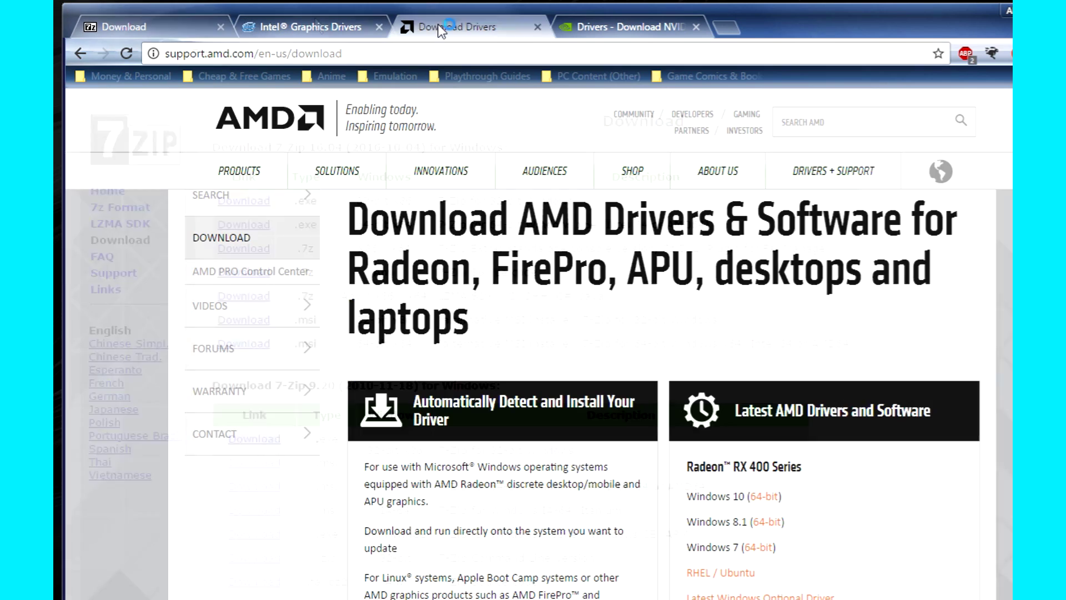
click(602, 27)
click(319, 26)
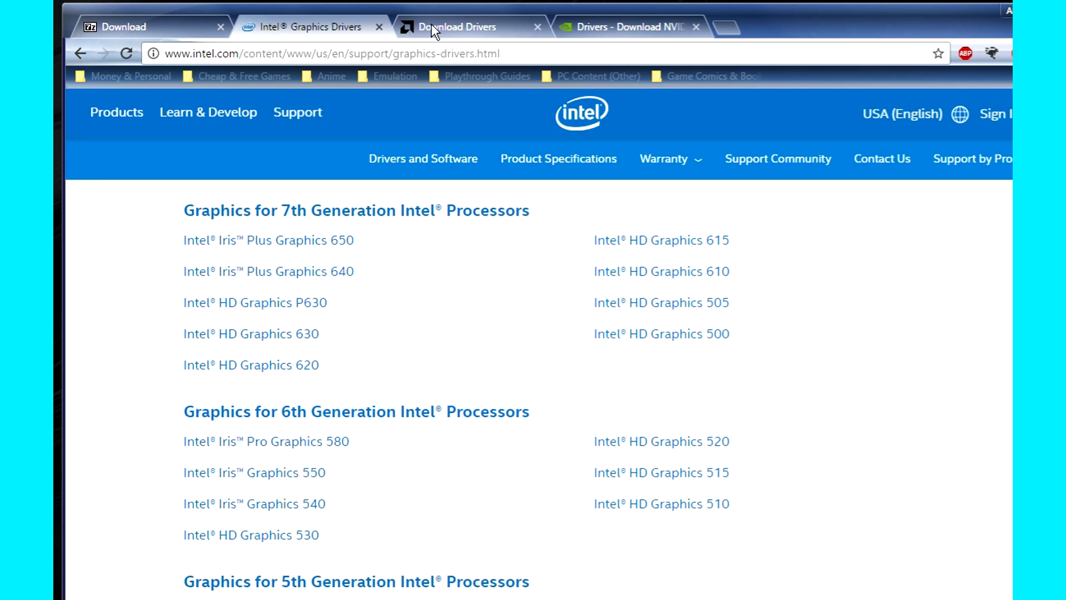
click(589, 26)
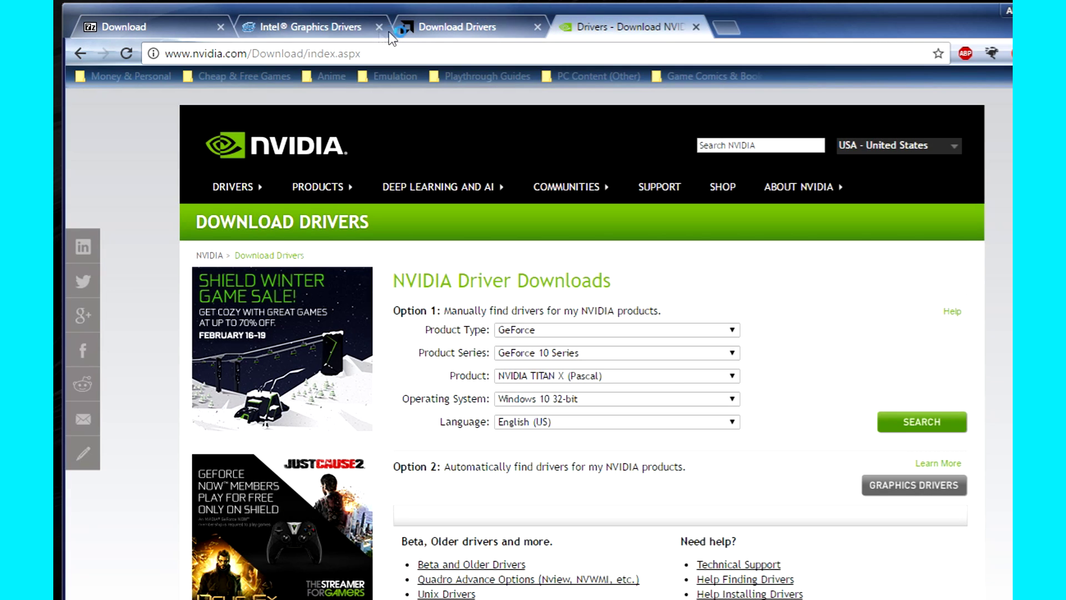
click(222, 27)
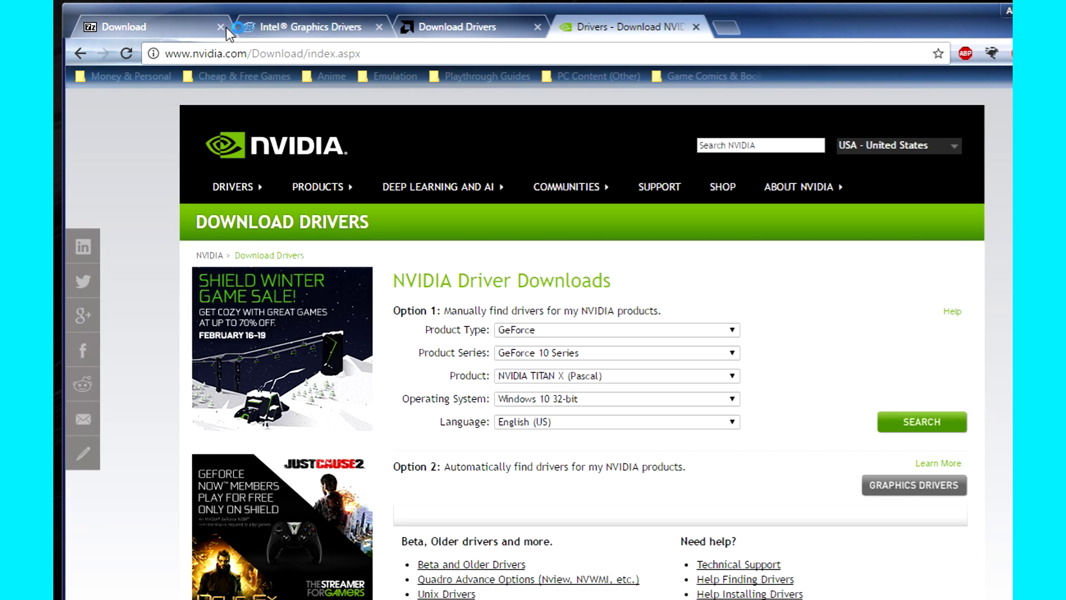
click(225, 27)
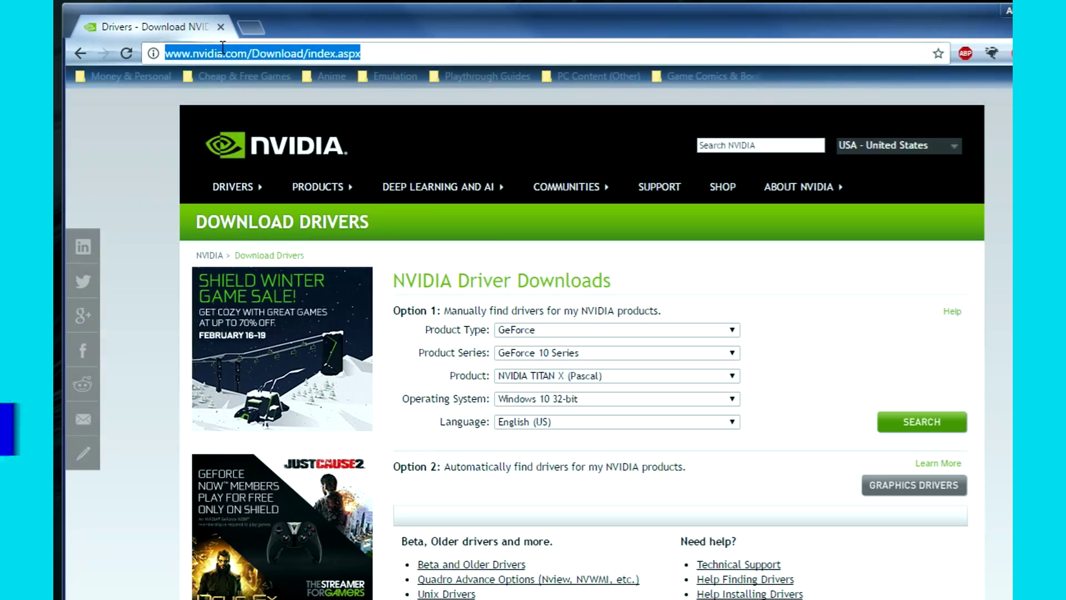
Step: Download dolphin-x64-5.0.exe from dolphin-emu.org and show it in the Downloads folder
text(dolphin-emu.org)
key(Return)
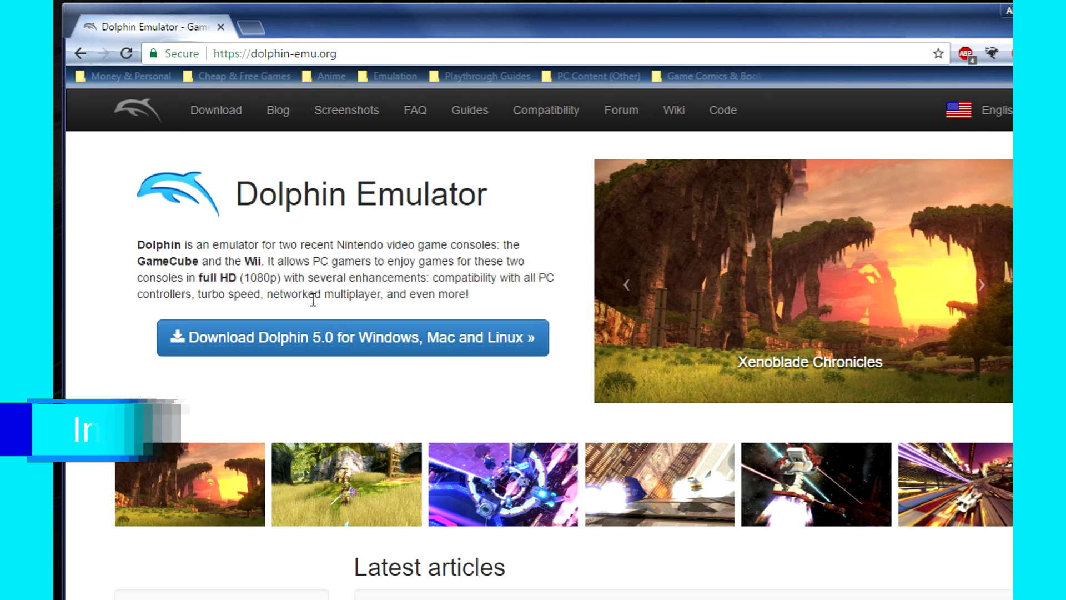
click(349, 350)
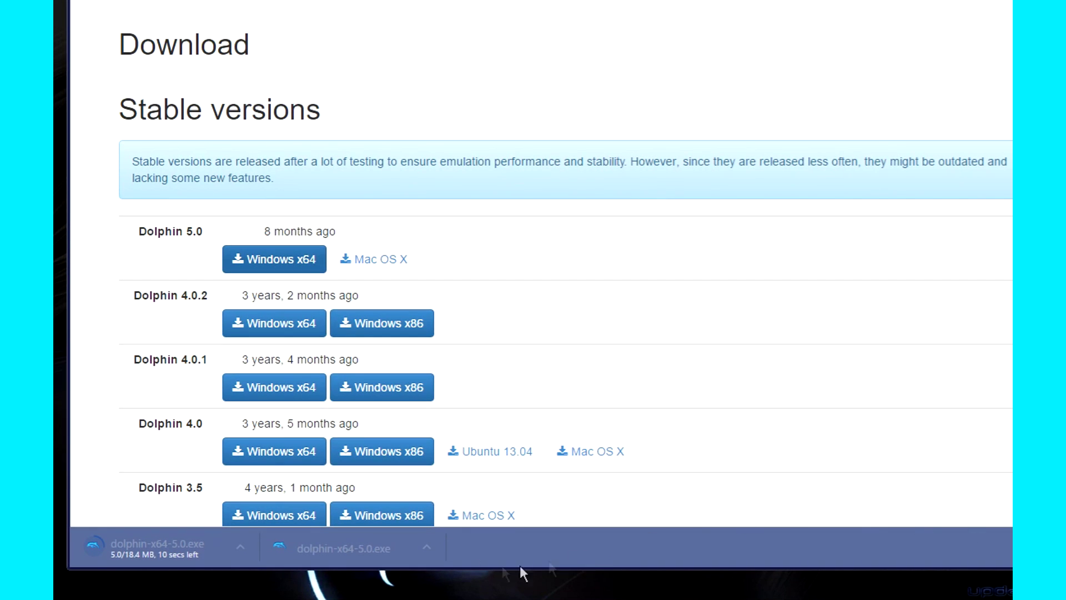
click(147, 580)
click(125, 102)
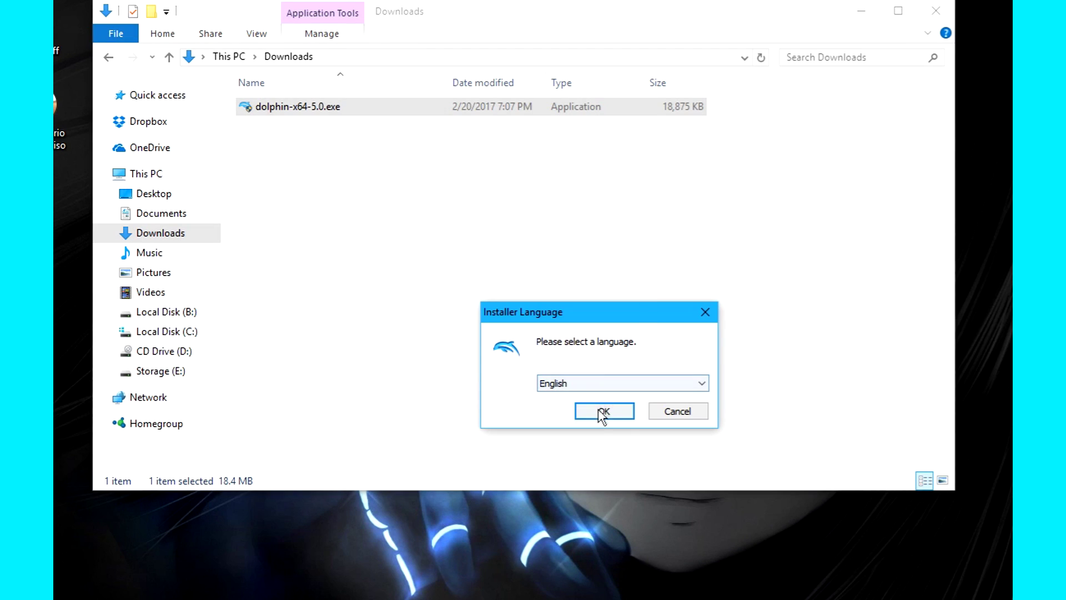
Step: Install Dolphin into C:\Program Files\Dolphin with default language and components, then close Downloads
click(602, 411)
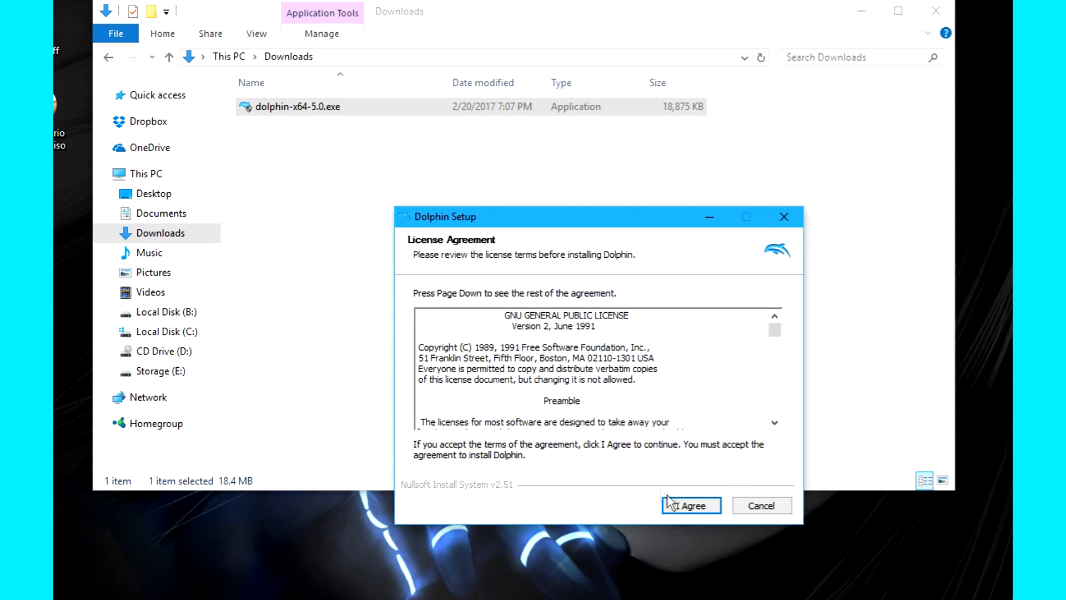
click(694, 504)
click(699, 504)
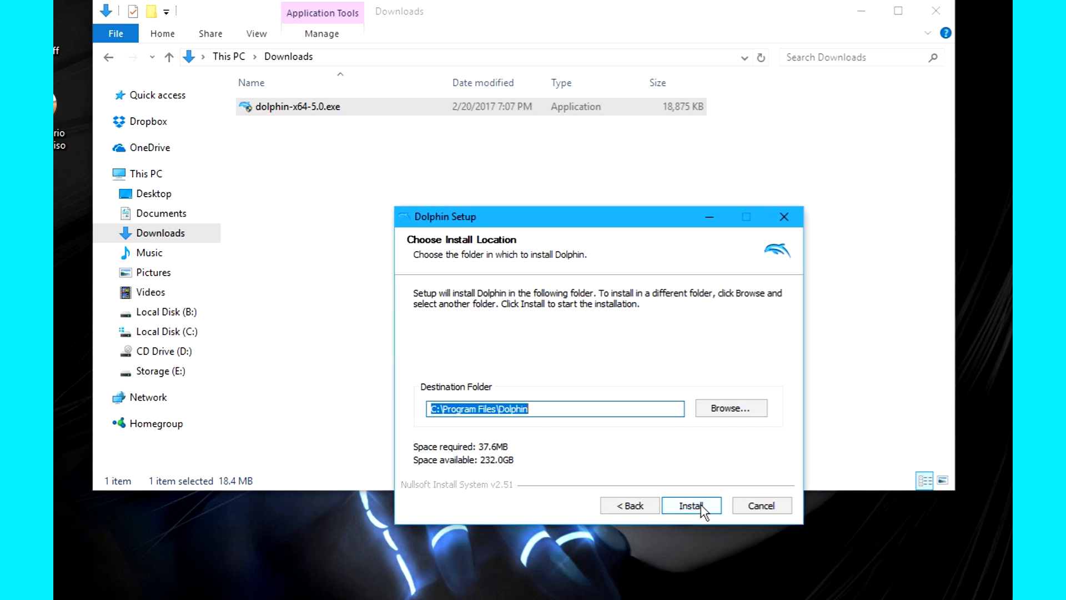
click(691, 505)
click(936, 11)
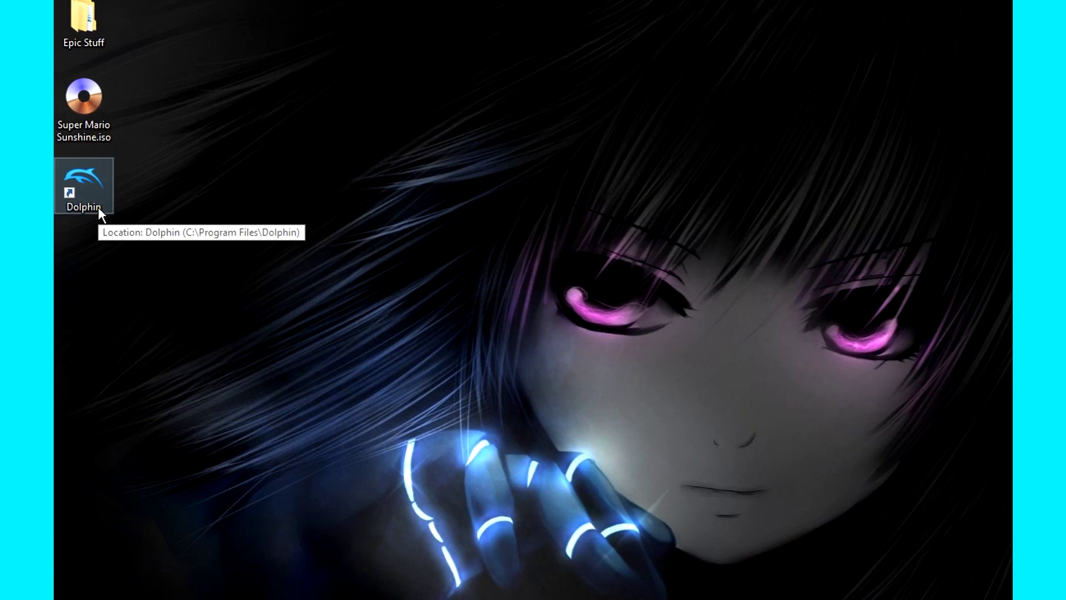
Step: Launch Dolphin and open the button mapping for GameCube controller Port 1
double_click(84, 188)
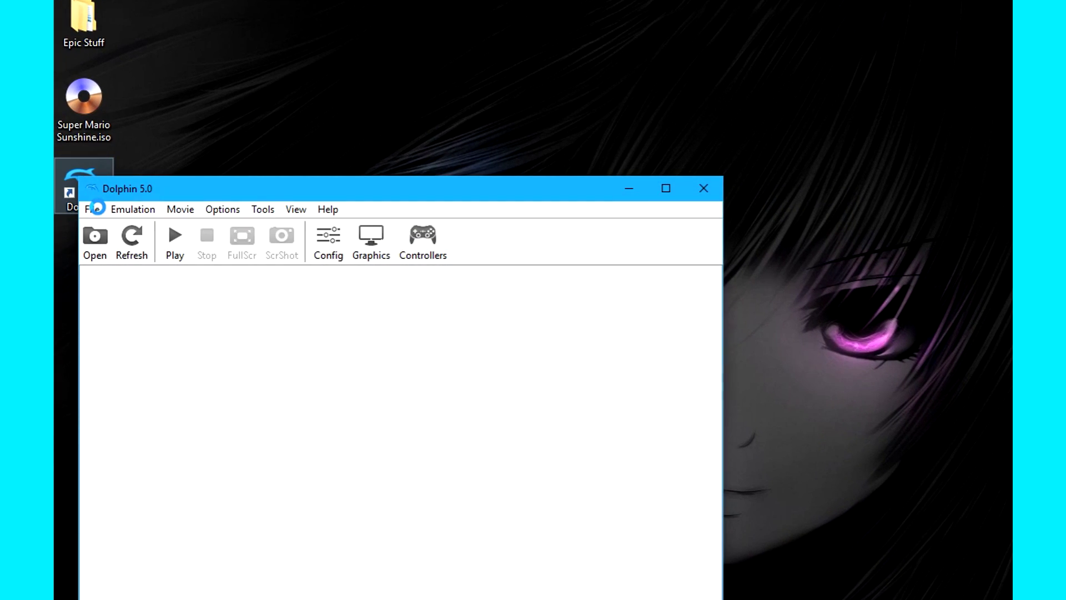
click(448, 251)
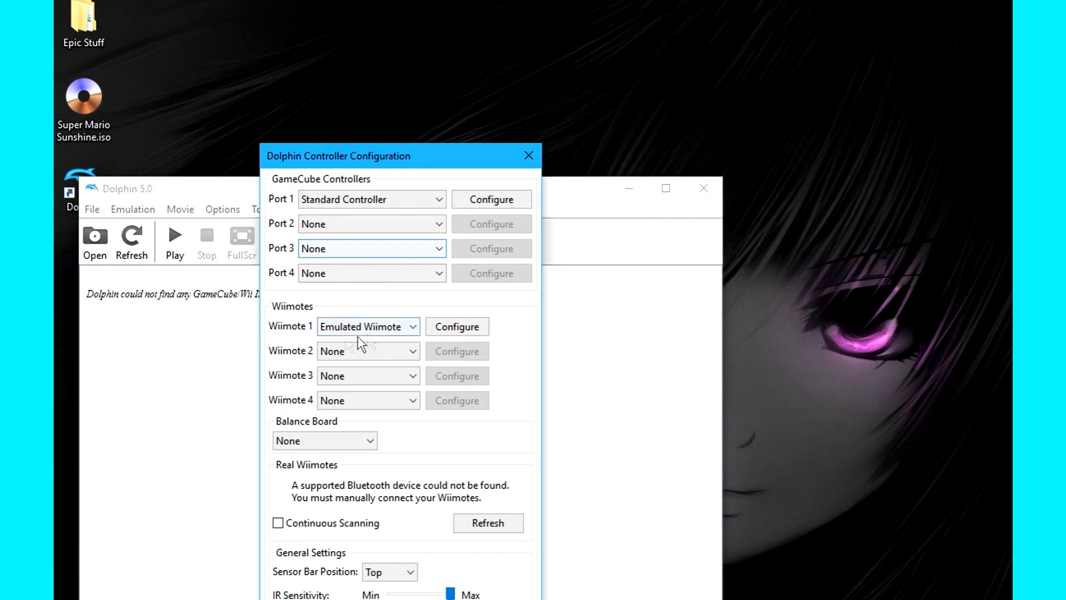
click(487, 203)
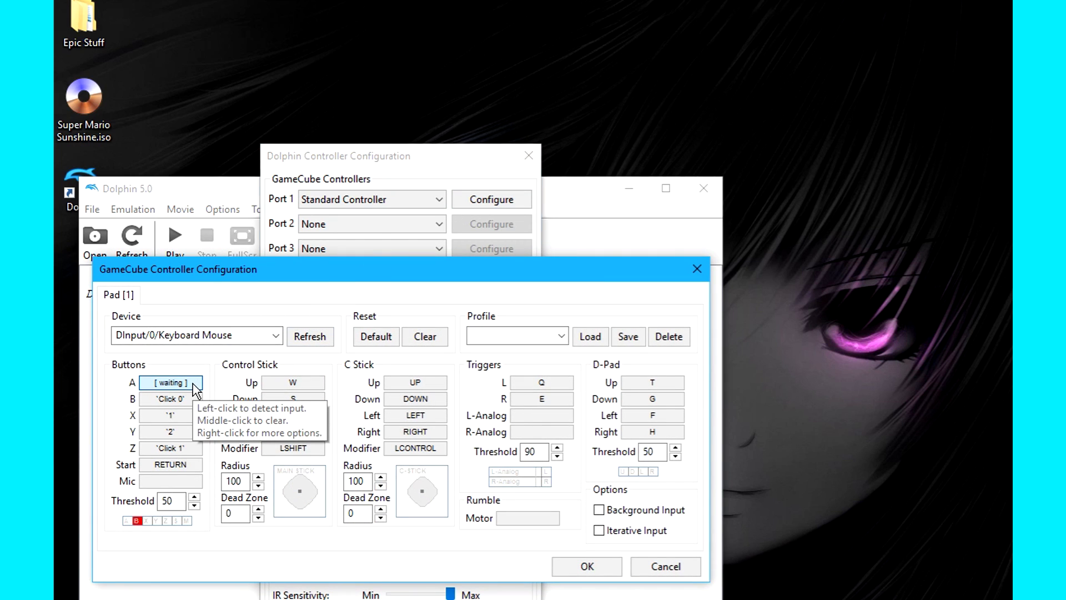
Step: Map pad 1's A, B, X and Z buttons to keys A, E, 1 and 3, and save
key(a)
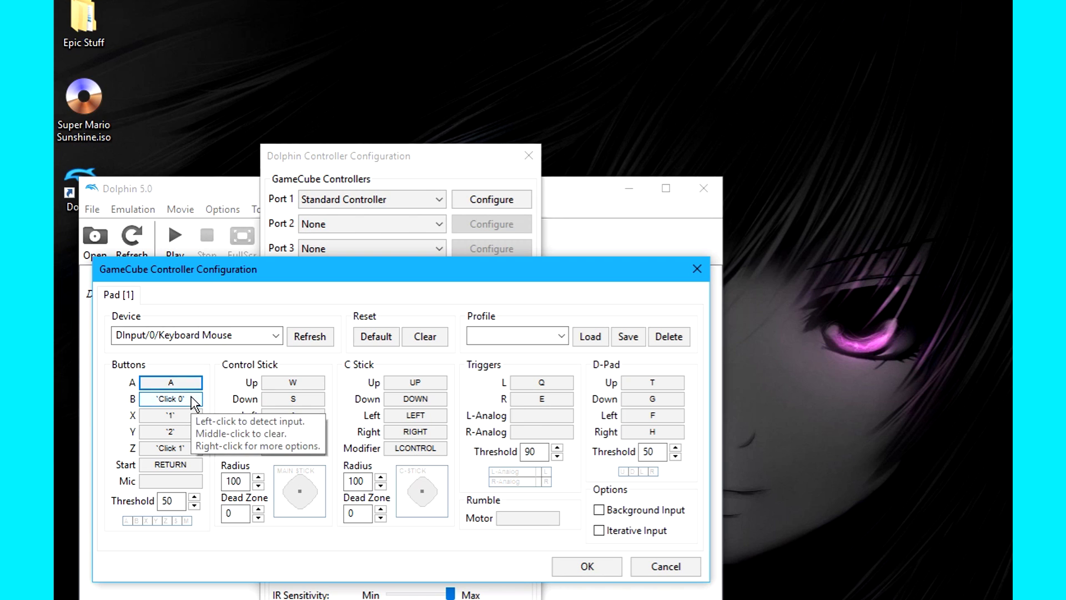
click(192, 400)
key(e)
click(192, 415)
key(1)
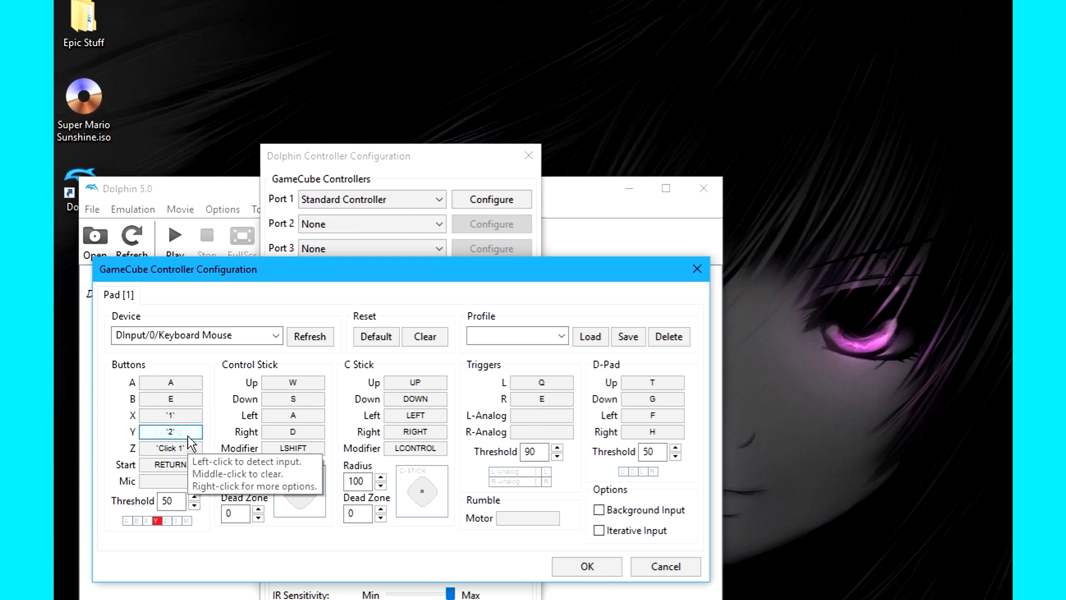
click(191, 448)
key(3)
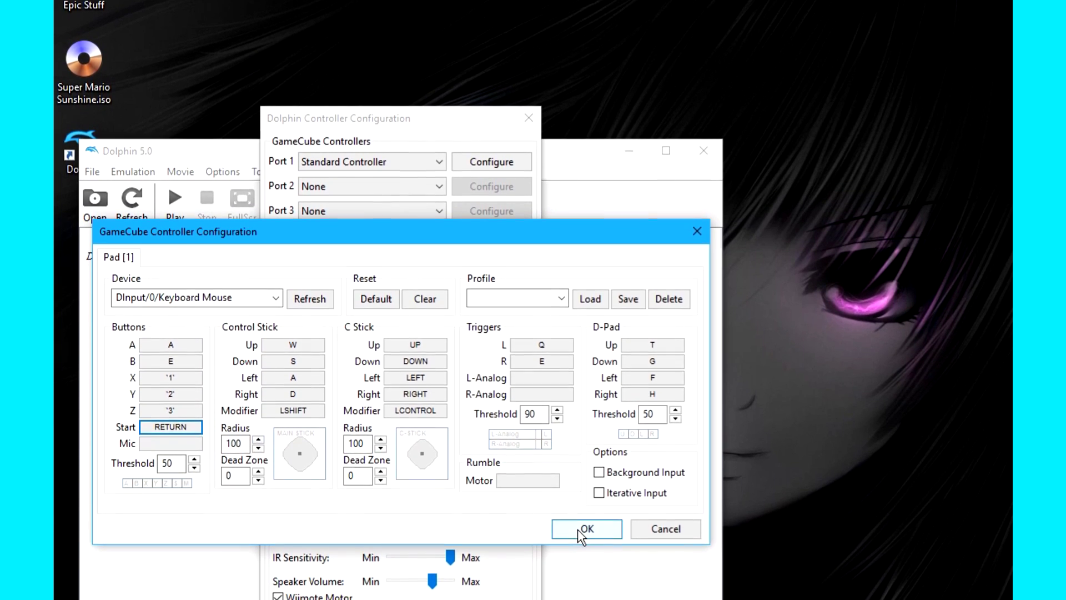
click(586, 566)
click(416, 599)
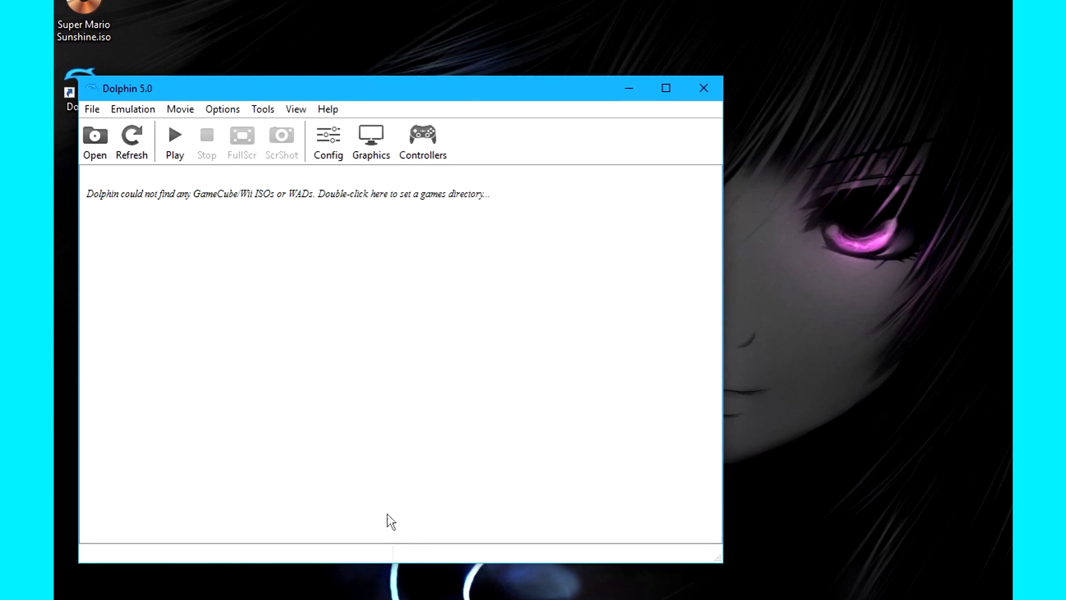
click(92, 109)
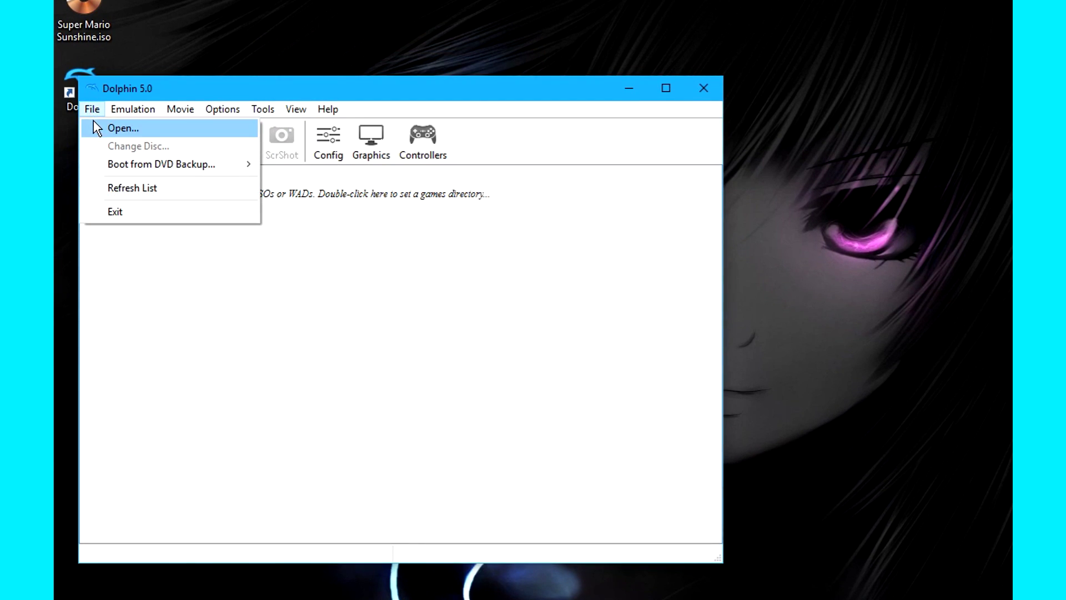
click(96, 126)
click(438, 277)
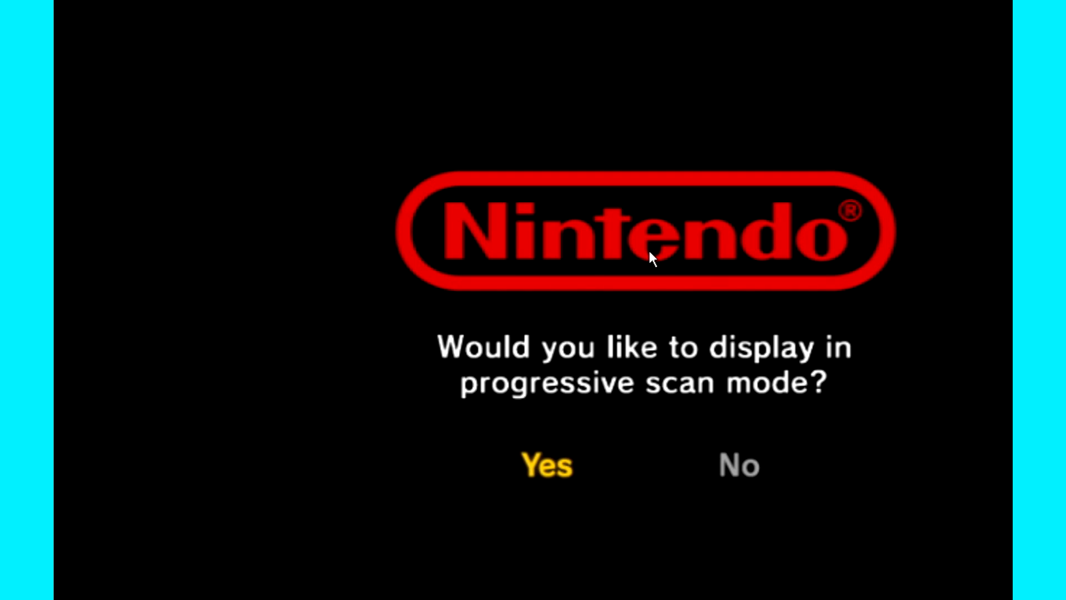
key(Escape)
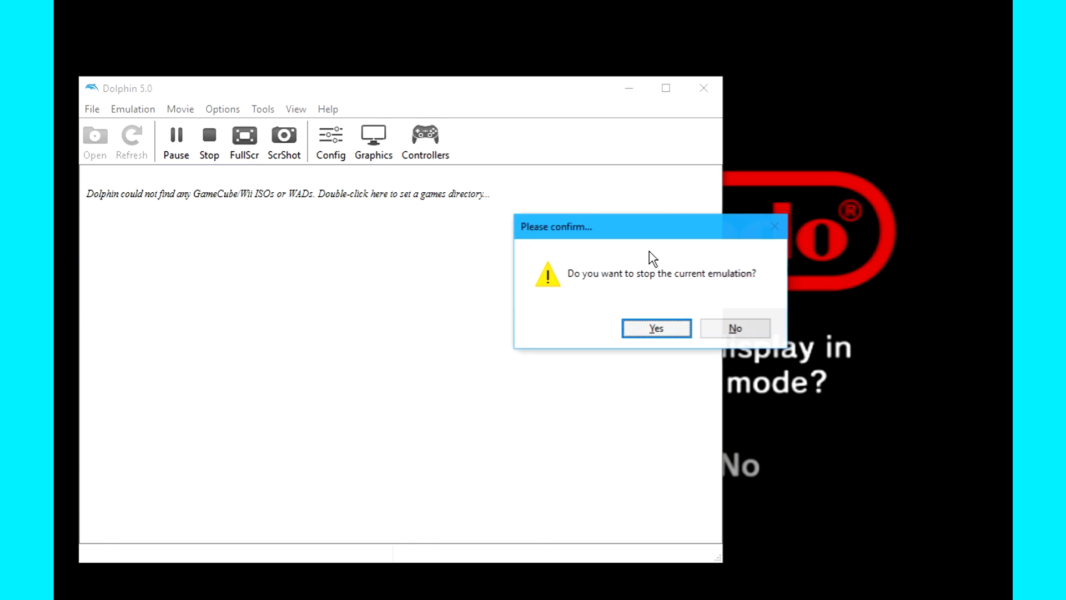
key(Return)
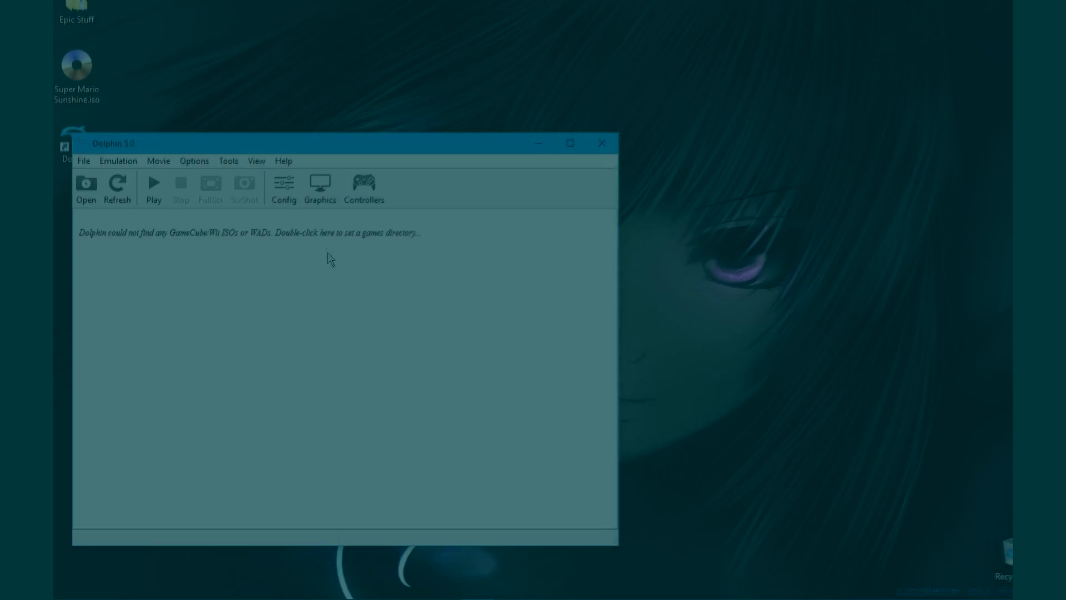
click(343, 148)
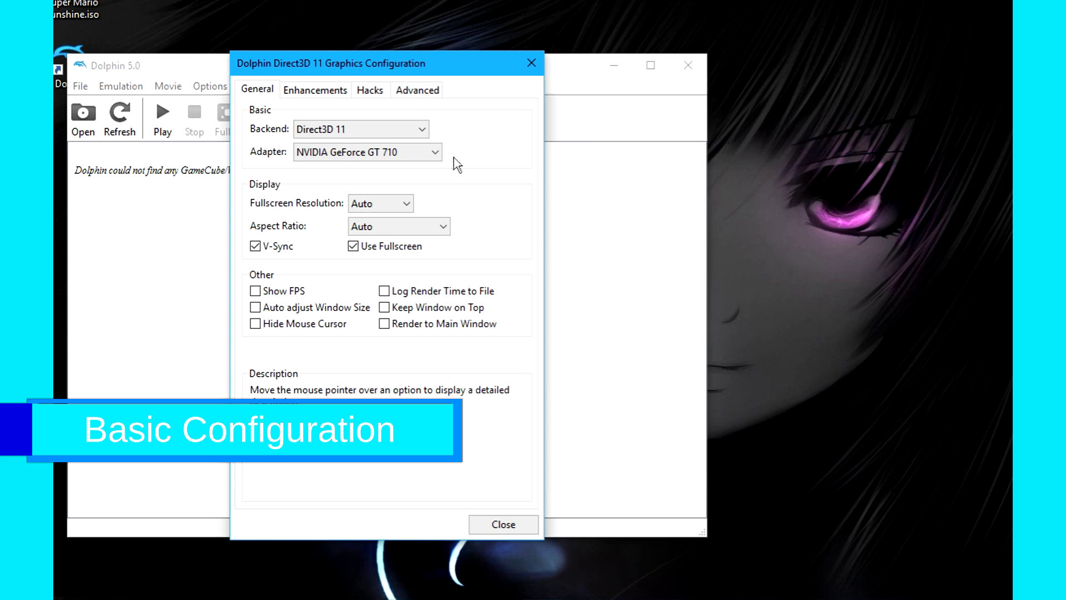
click(398, 205)
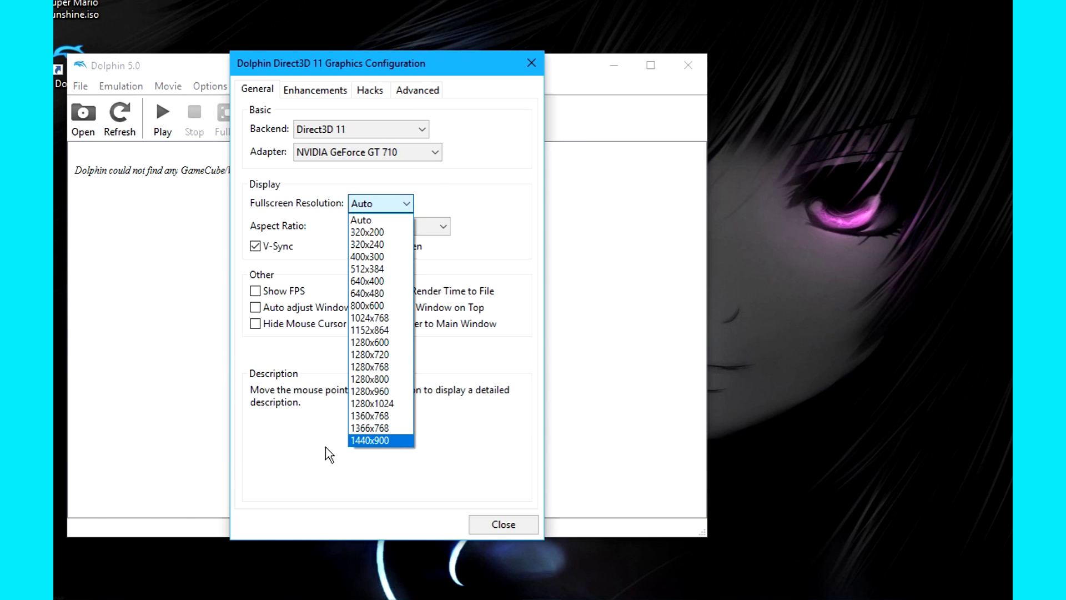
click(324, 447)
click(382, 227)
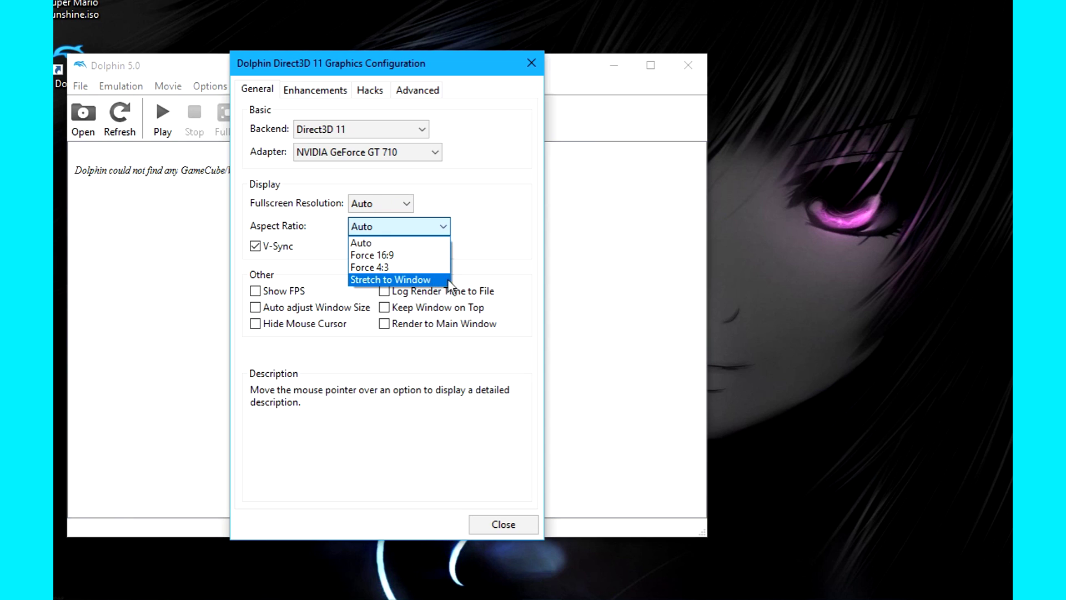
click(489, 261)
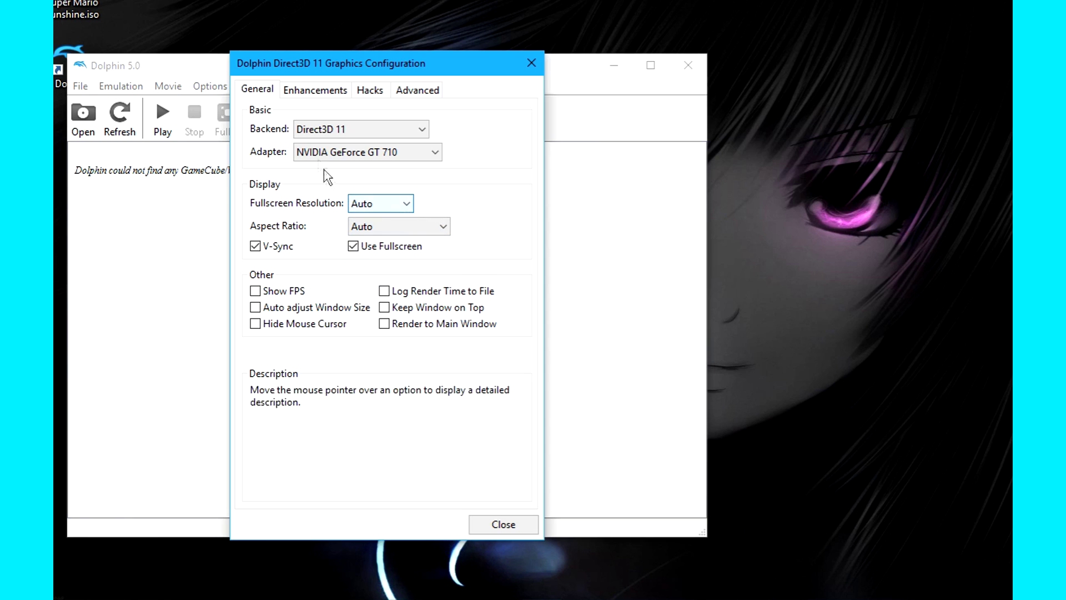
Step: Keep internal resolution Auto (Window Size), anti-aliasing None and anisotropic filtering 2x on Enhancements
click(312, 93)
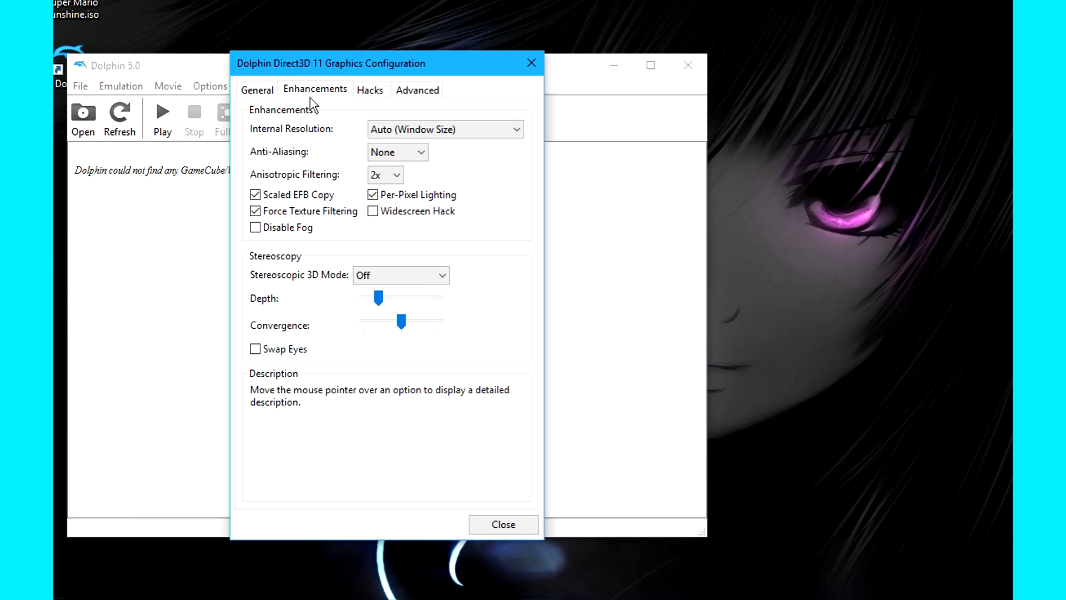
click(444, 130)
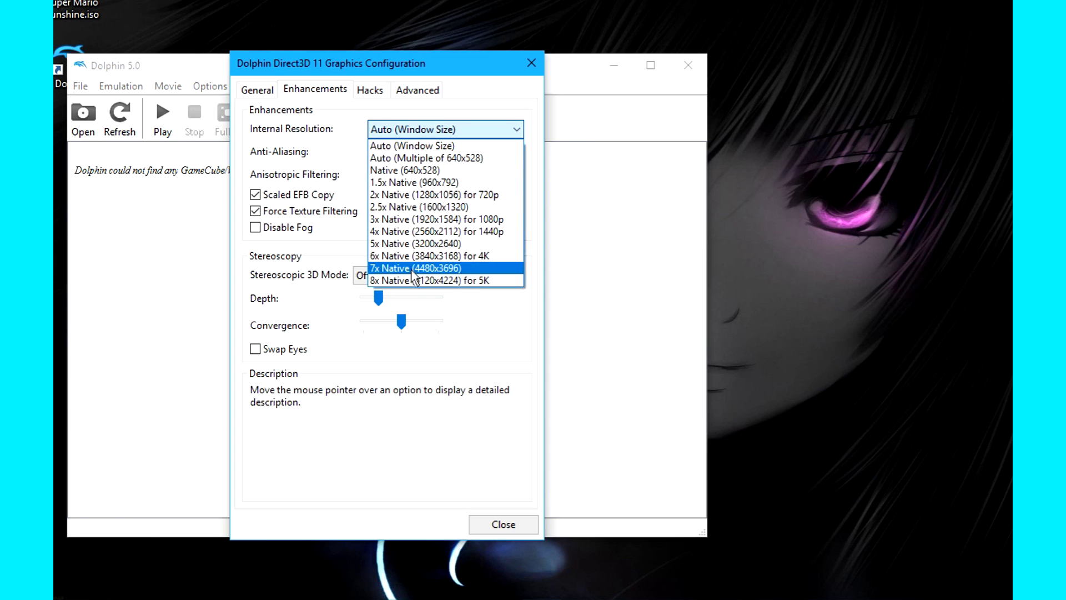
click(489, 321)
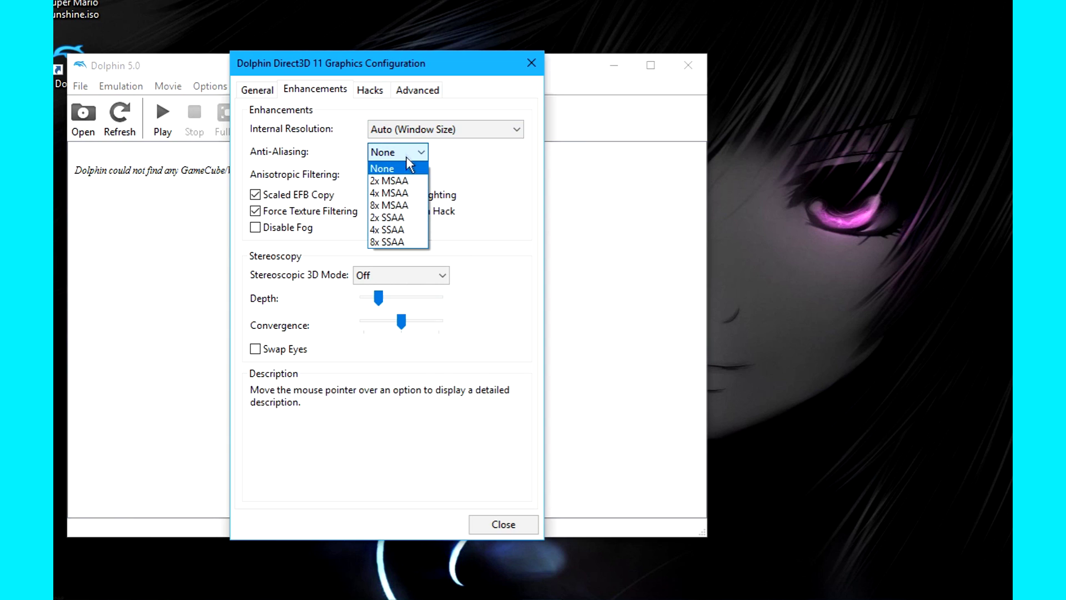
click(491, 243)
click(392, 175)
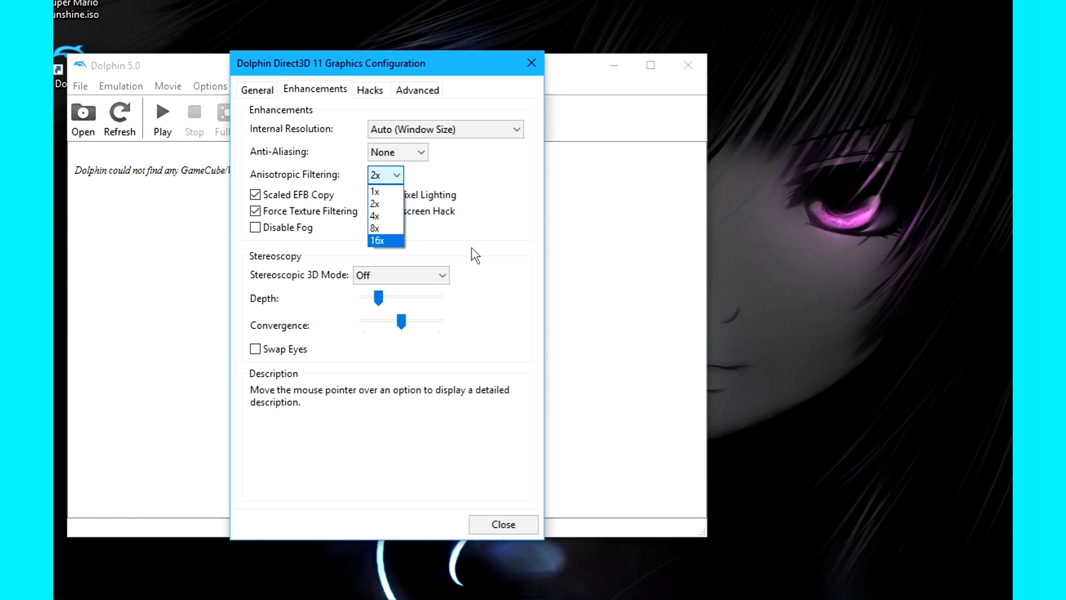
click(496, 253)
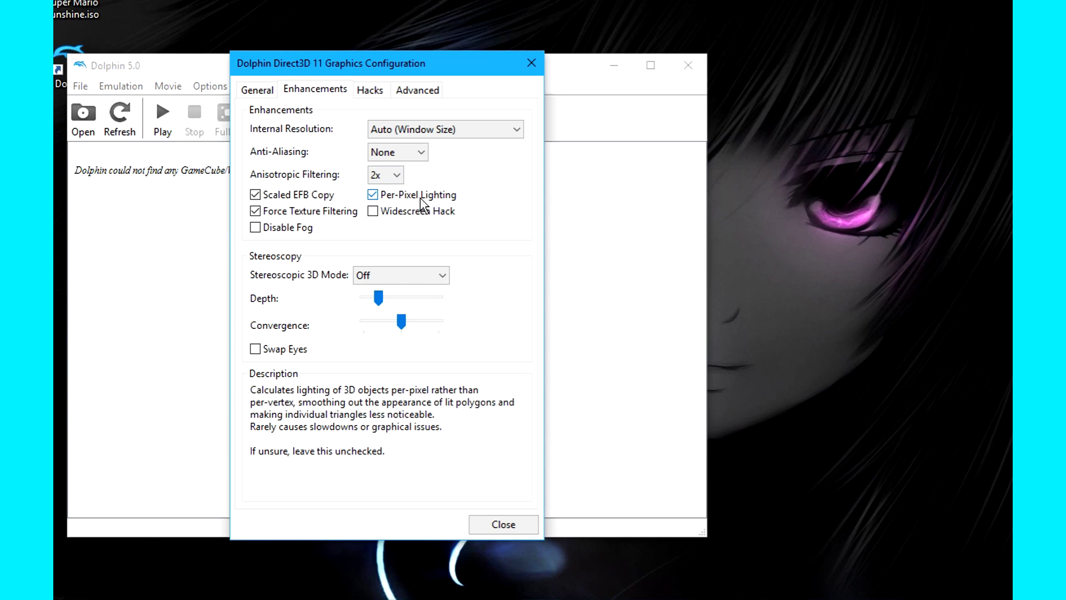
Step: Read the three EFB hack descriptions on the Hacks page, leaving all three enabled
click(364, 91)
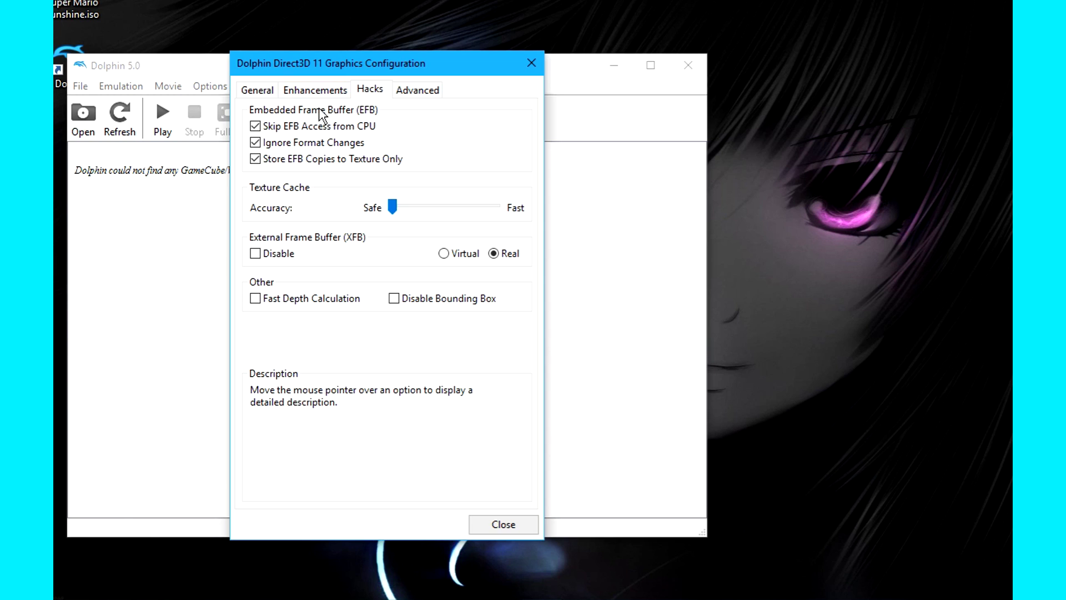
mouse_move(306, 126)
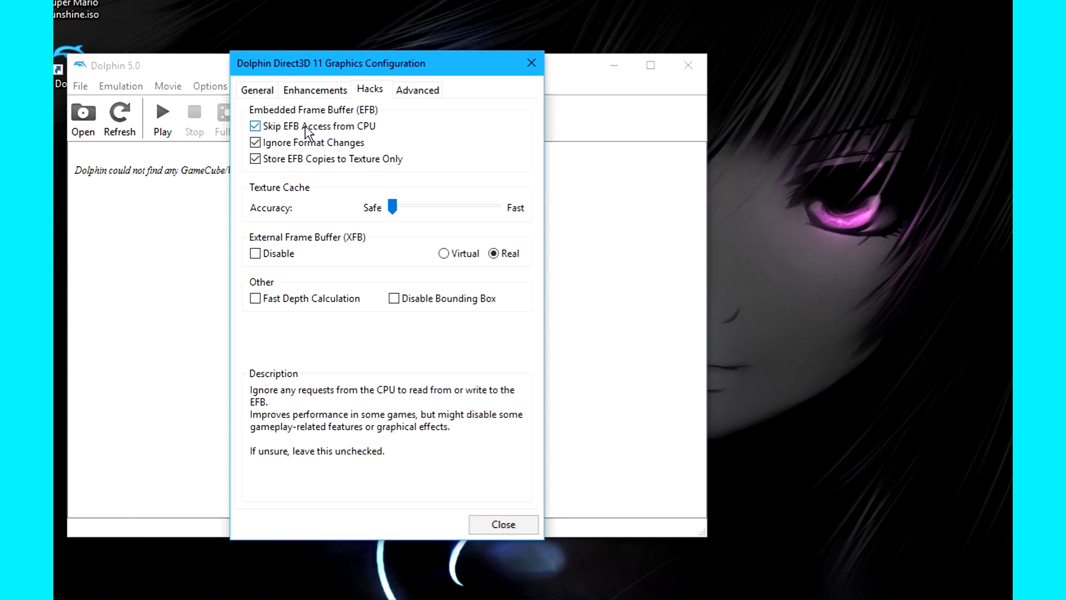
mouse_move(306, 145)
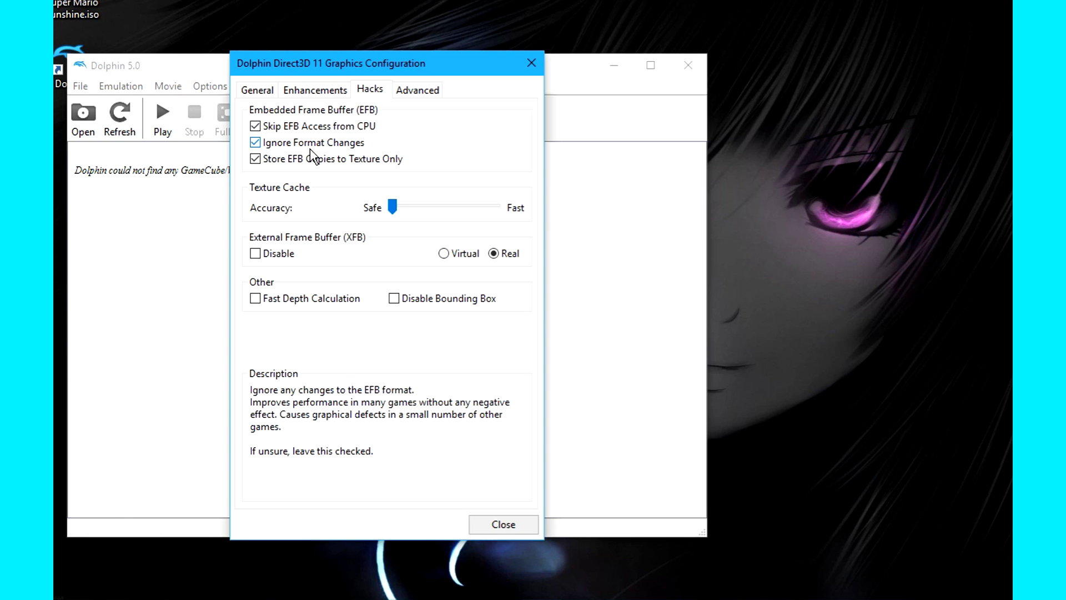
mouse_move(322, 161)
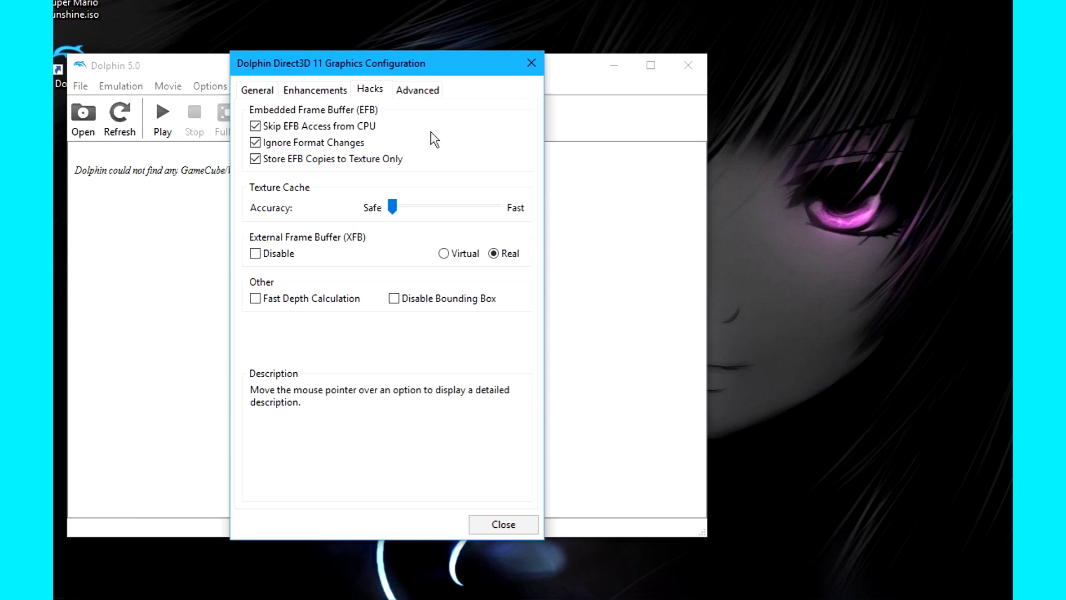
click(259, 96)
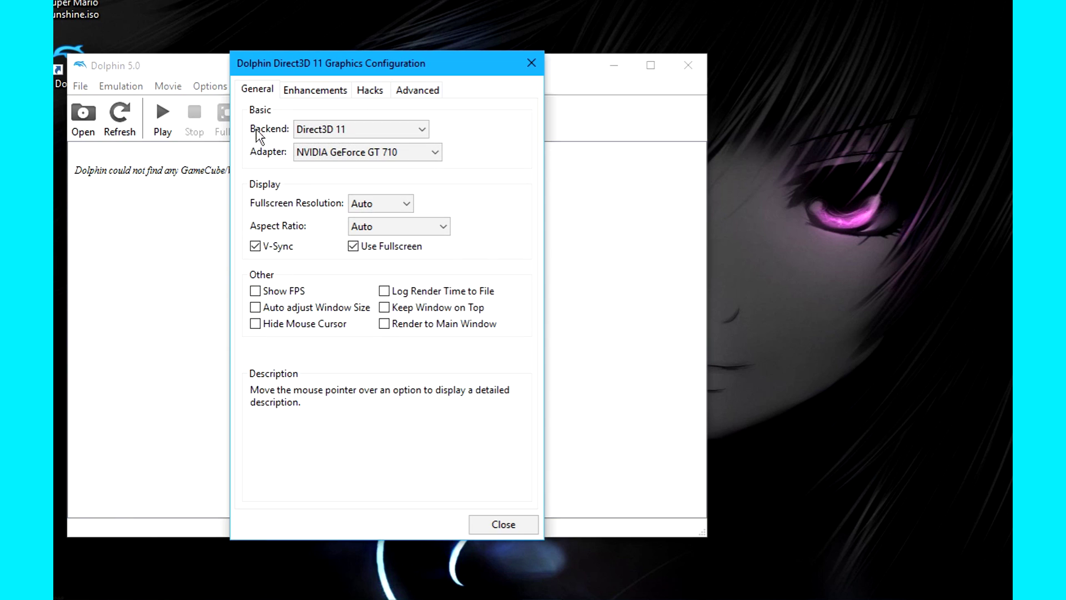
Step: Keep the Direct3D 11 backend and NVIDIA GeForce GT 710 adapter, then close graphics settings
click(338, 155)
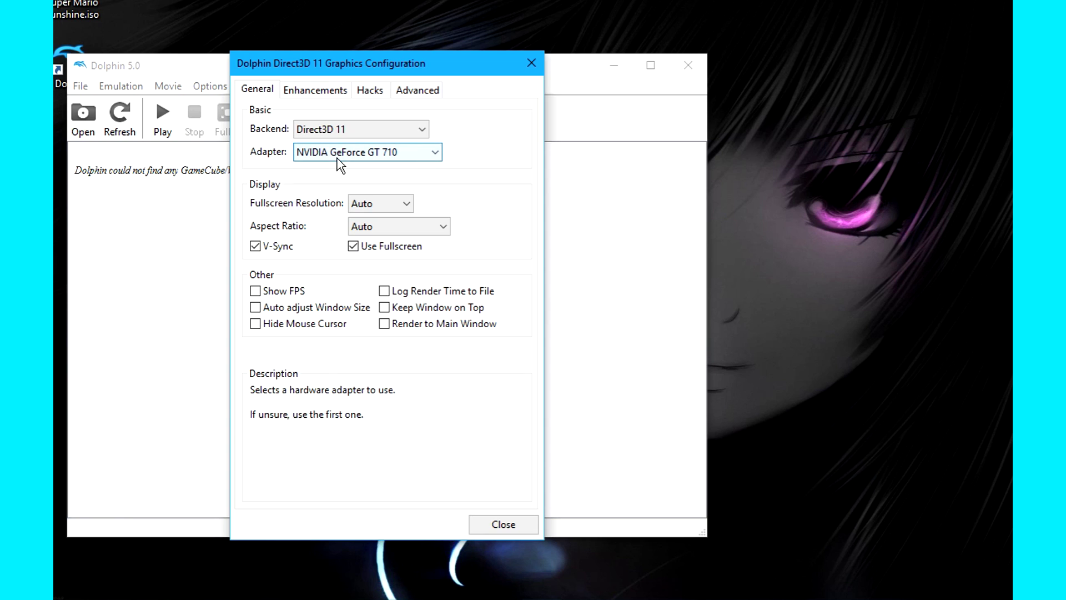
click(403, 179)
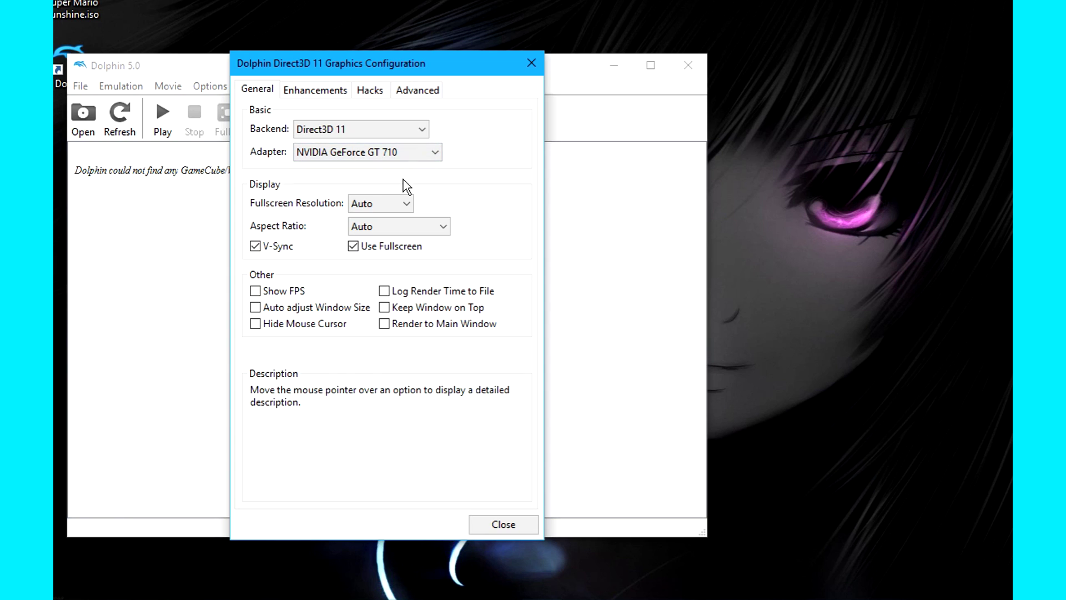
click(417, 134)
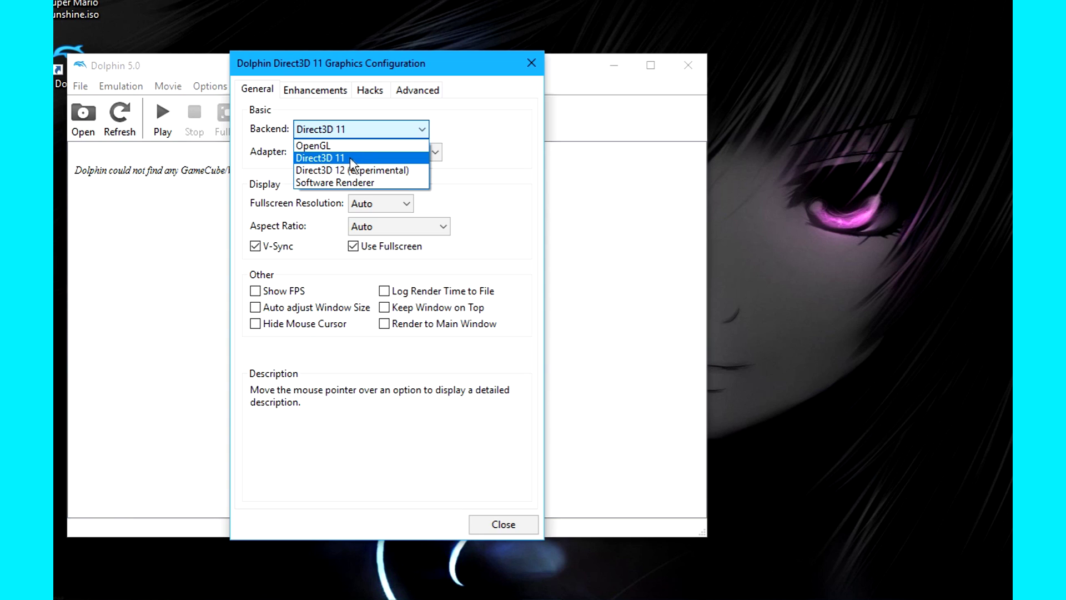
click(365, 159)
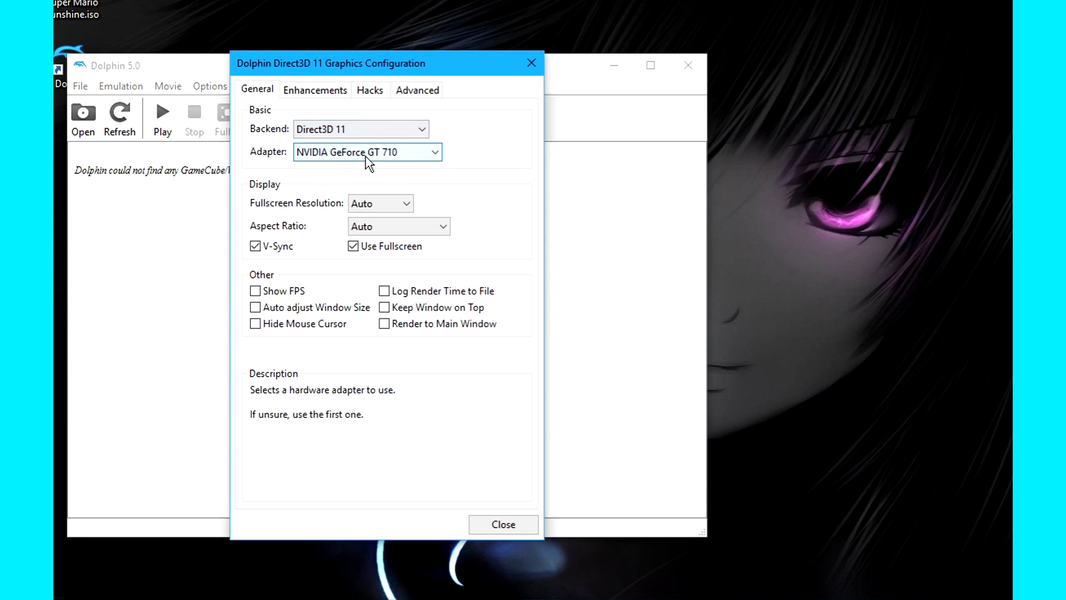
click(365, 155)
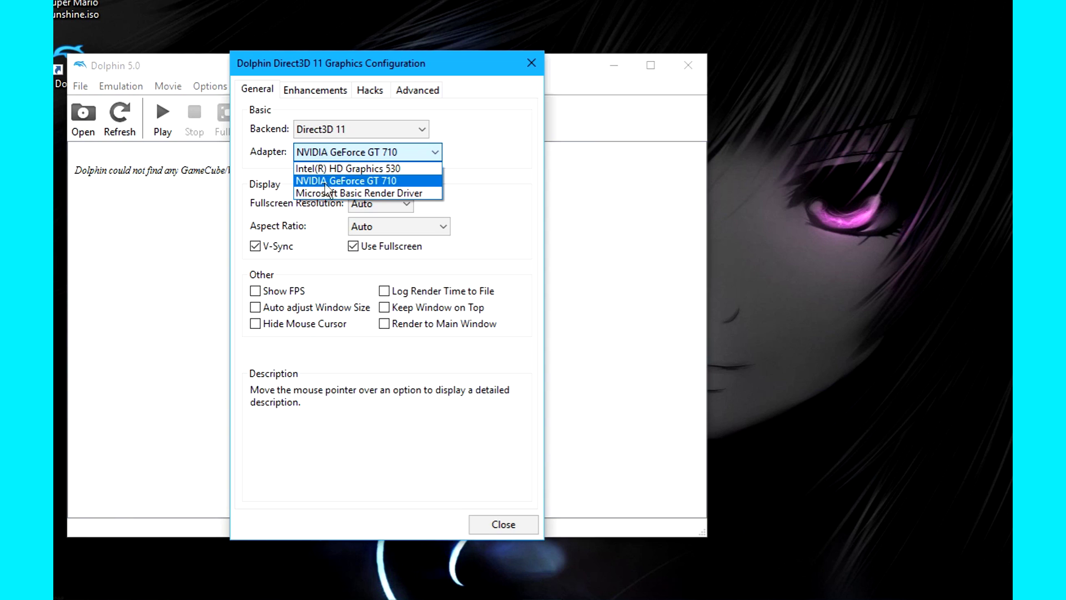
click(402, 180)
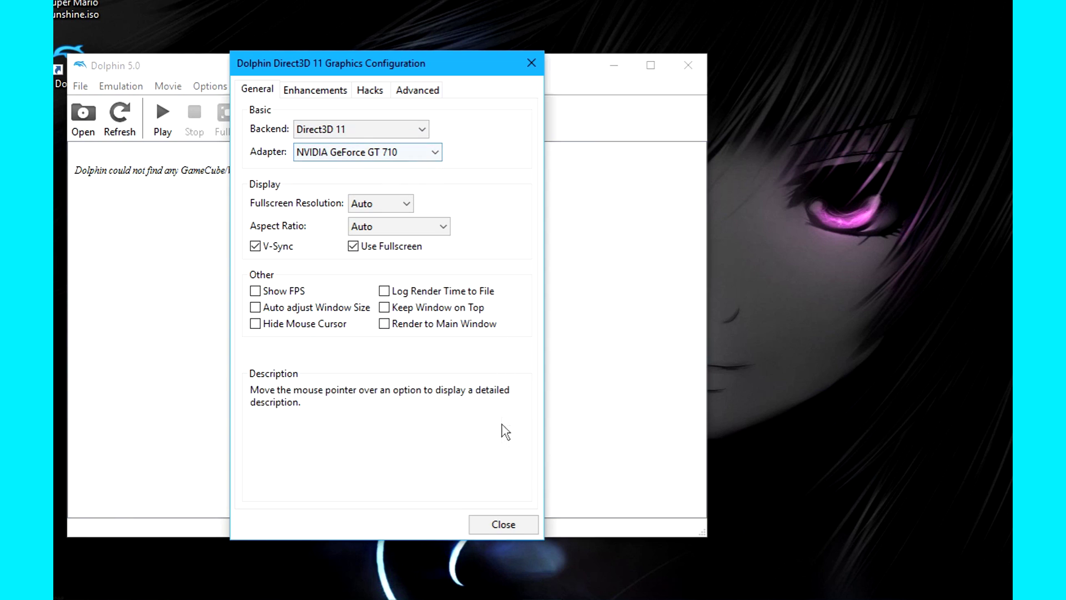
click(501, 525)
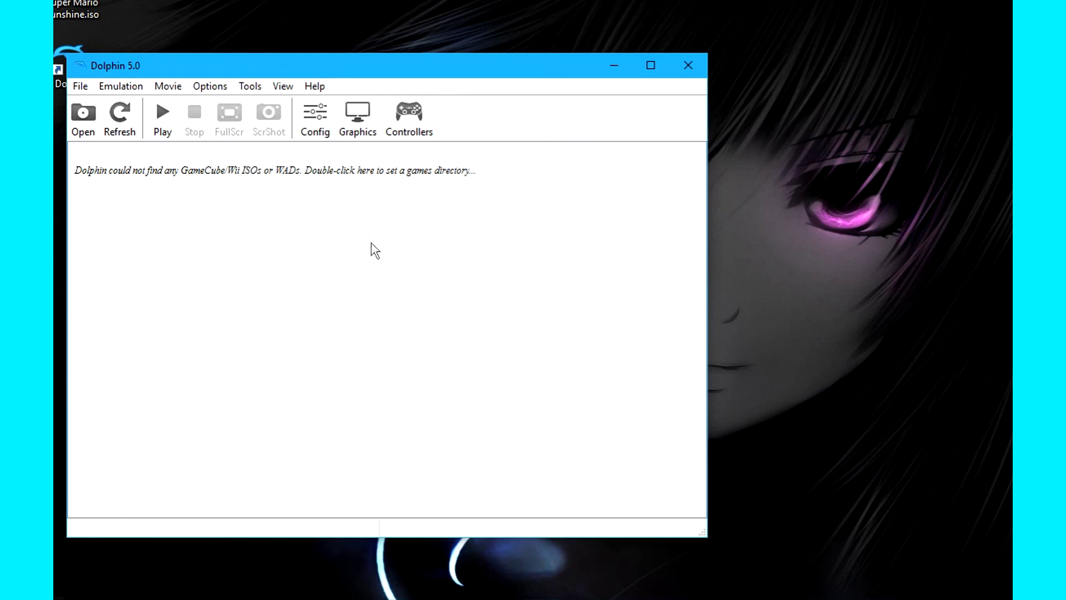
click(320, 132)
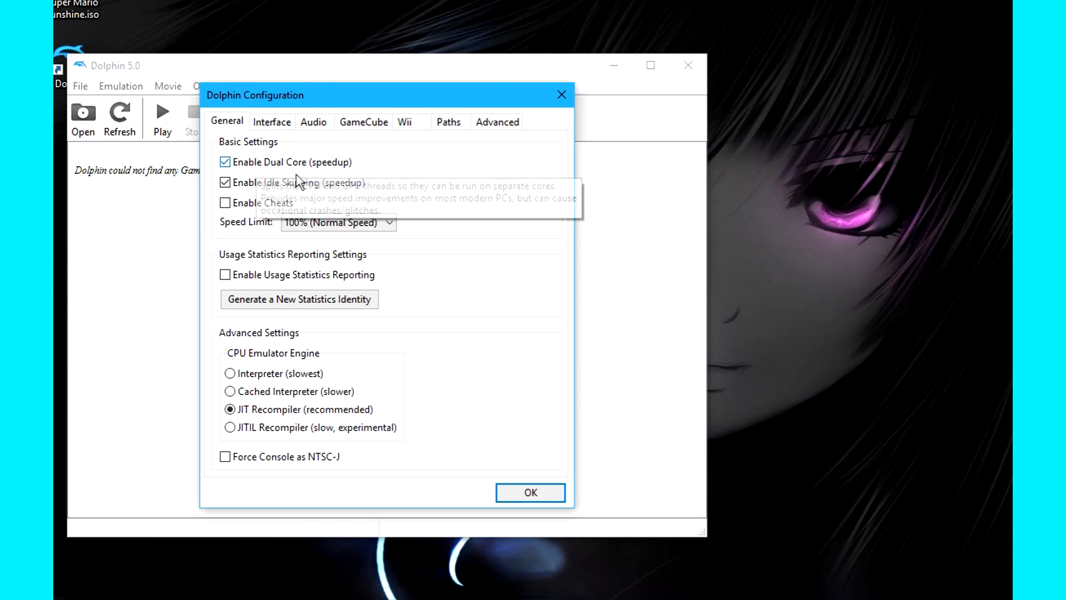
click(314, 123)
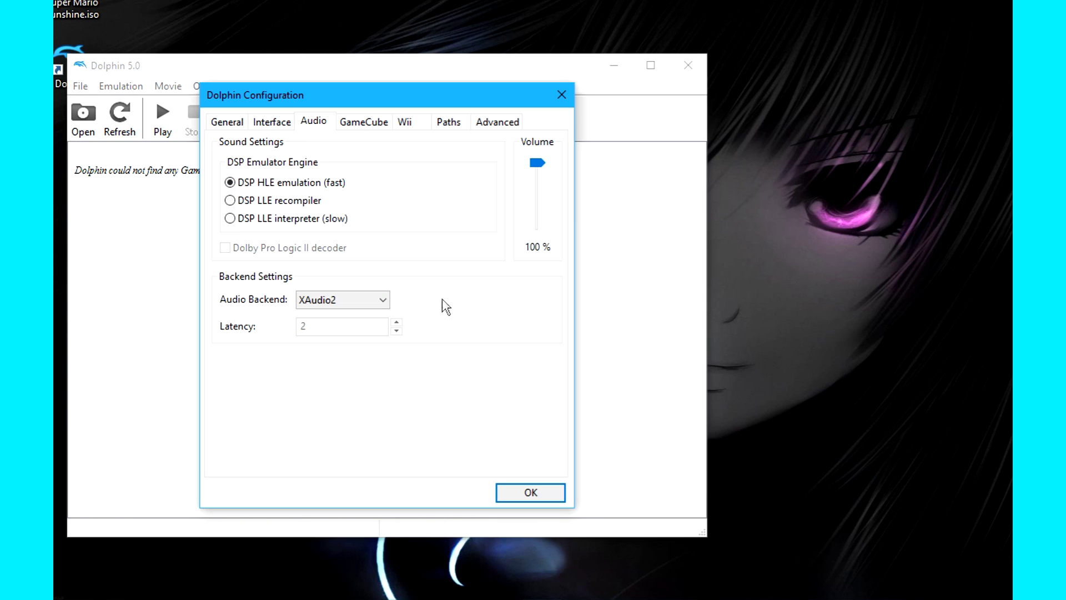
click(362, 303)
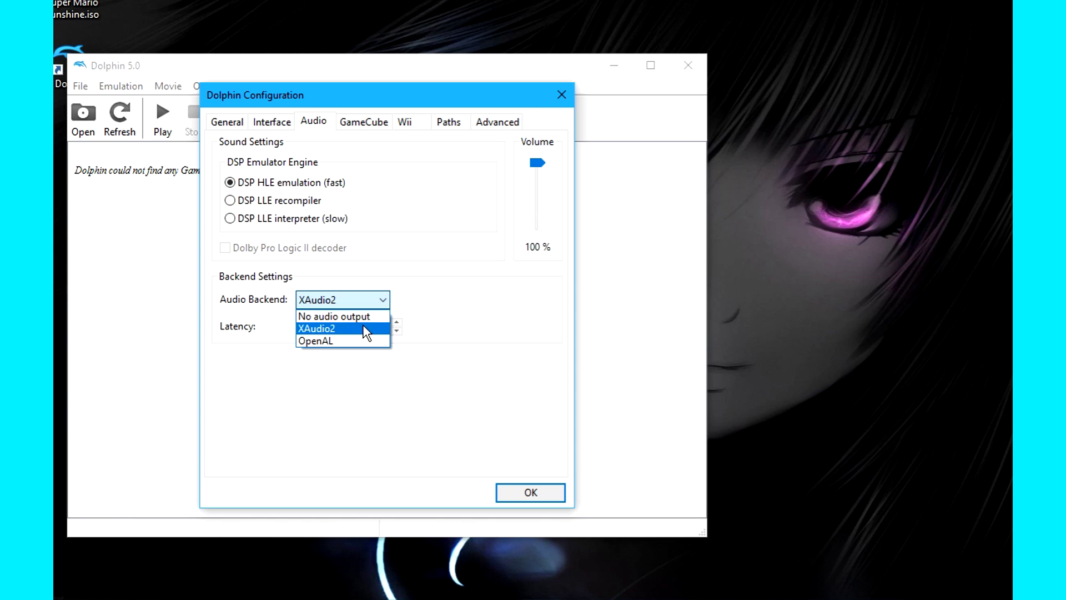
click(364, 328)
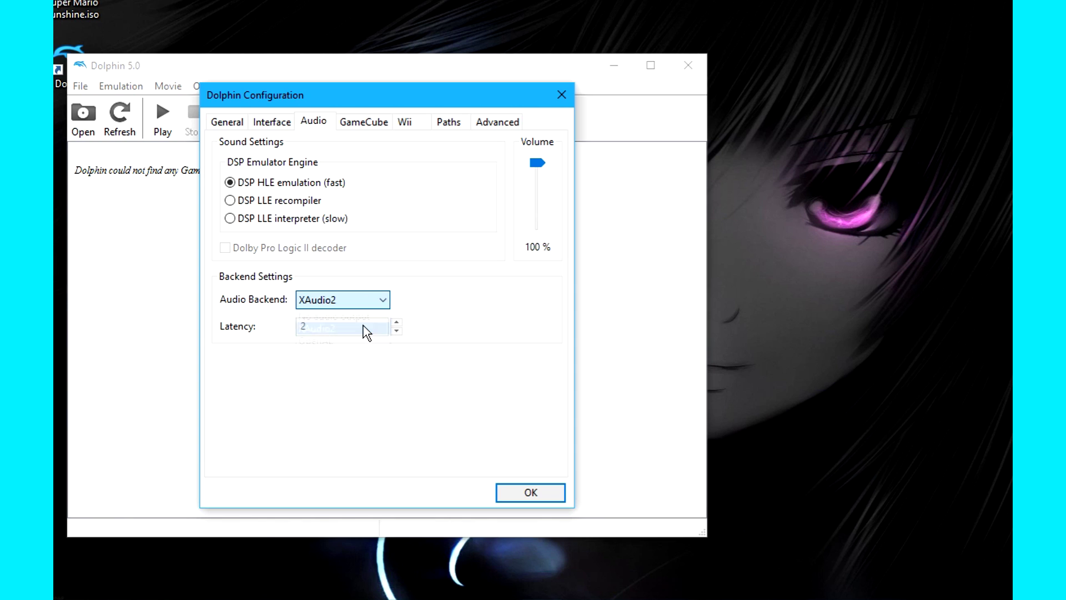
click(530, 493)
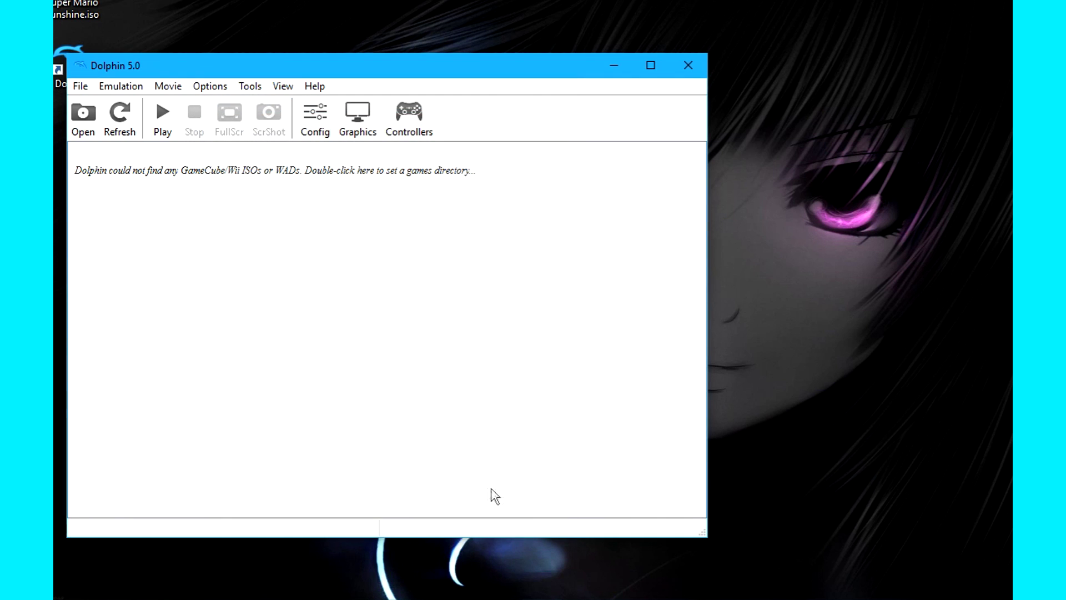
Step: Add the Desktop as Dolphin's games folder so Super Mario Sunshine appears in the list
double_click(329, 172)
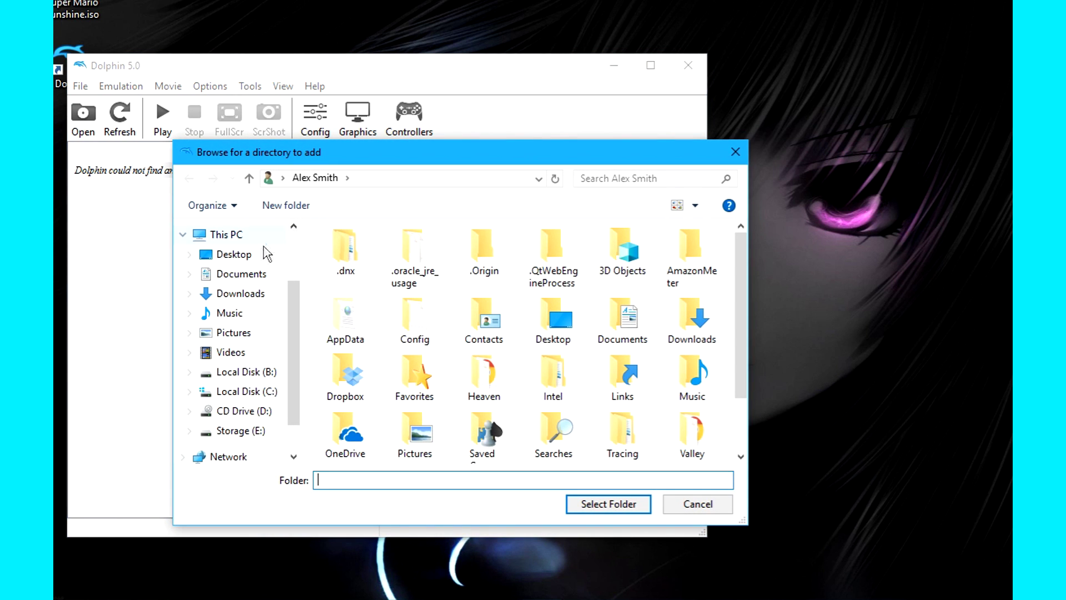
click(263, 254)
click(607, 507)
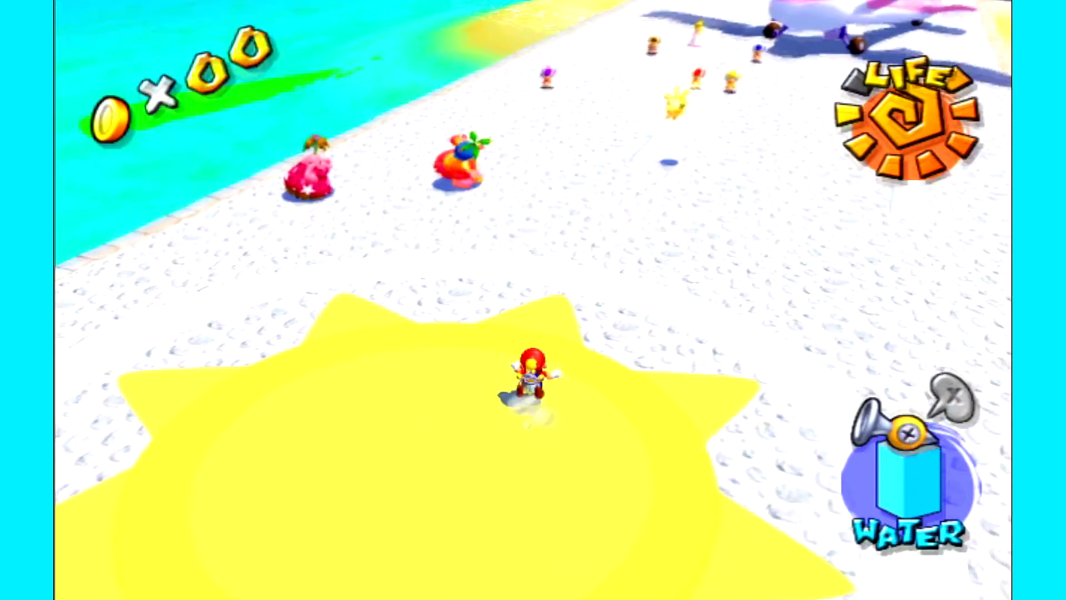
Step: Run Mario up the airstrip toward the plane and grab the Shine Sprite
key(Up)
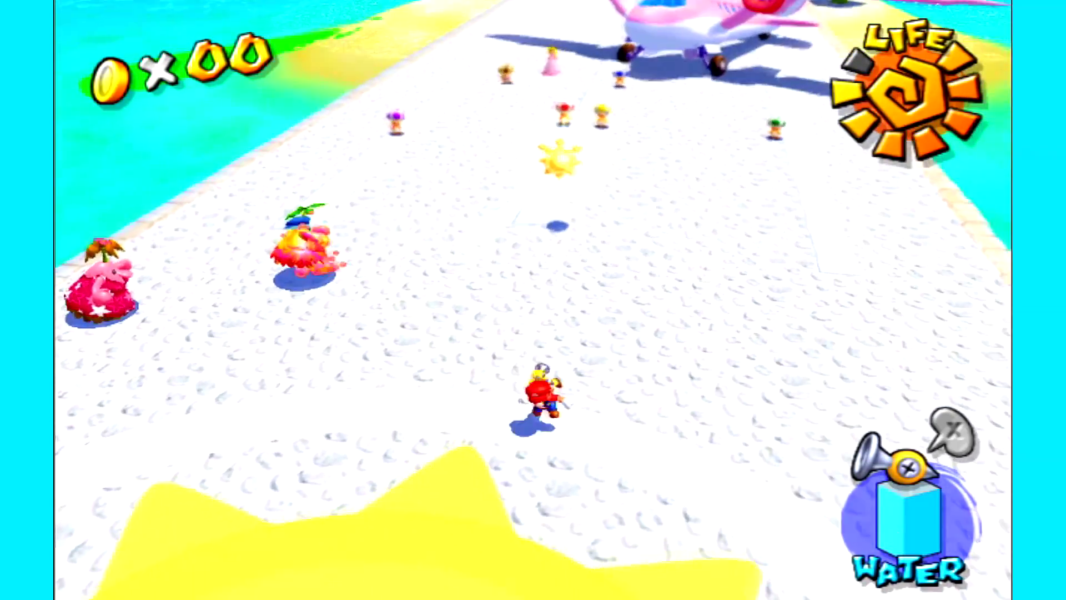
key(Up)
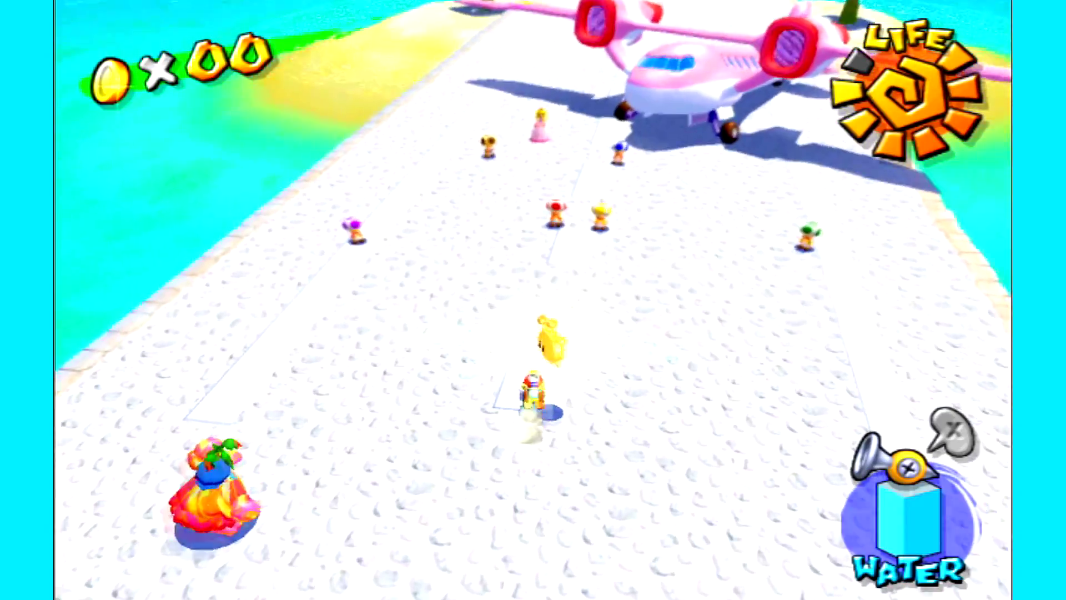